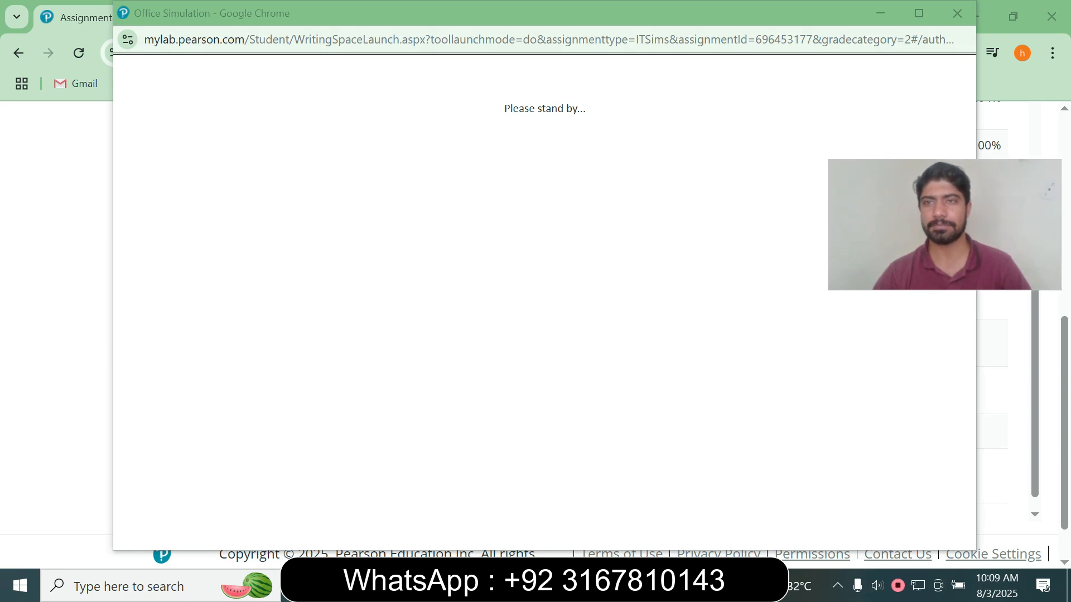
drag(823, 12, 775, 32)
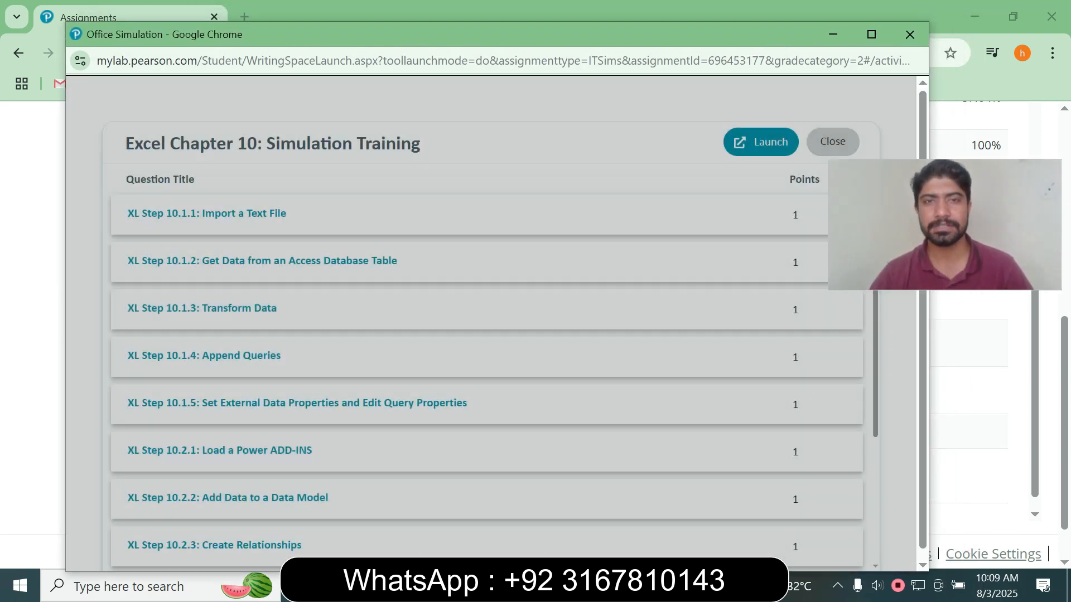
drag(421, 144, 125, 143)
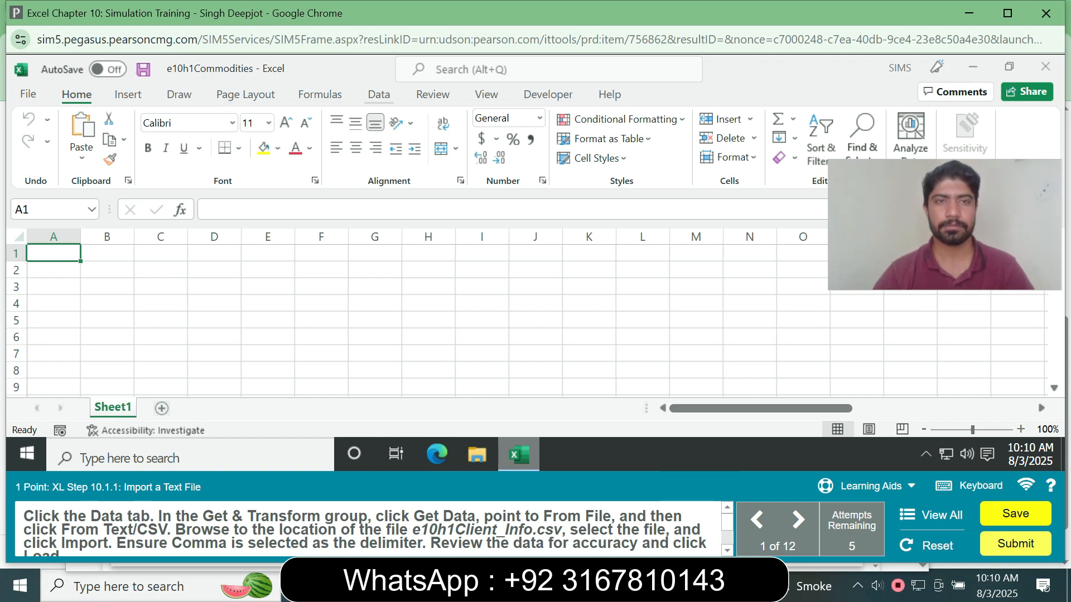
- Import the text file e10h1Client_Info.csv with Comma as the delimiter and load it into the workbook
click(378, 95)
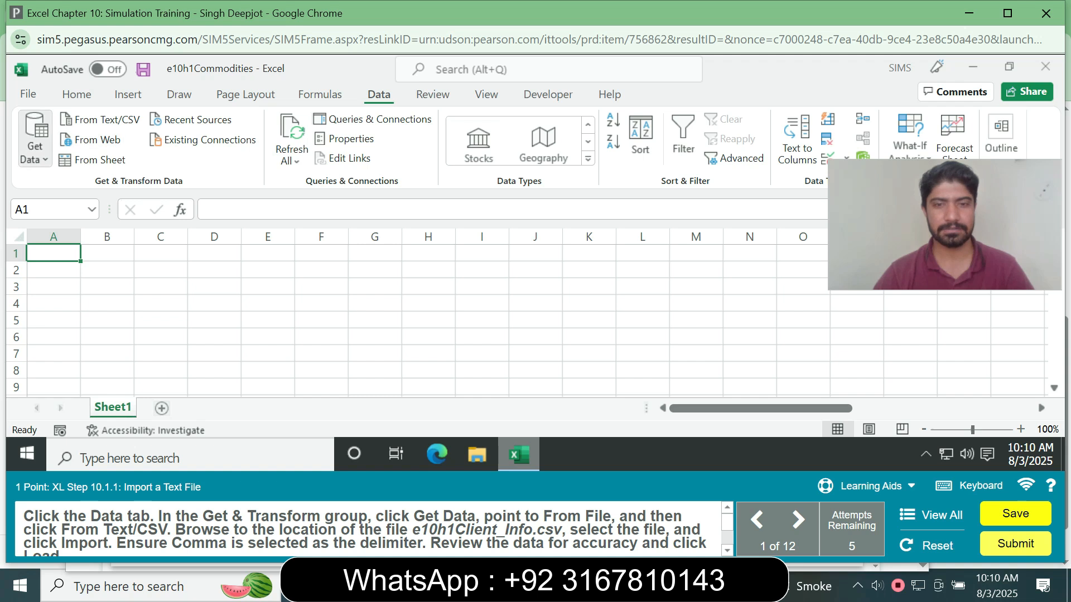
click(35, 139)
mouse_move(112, 187)
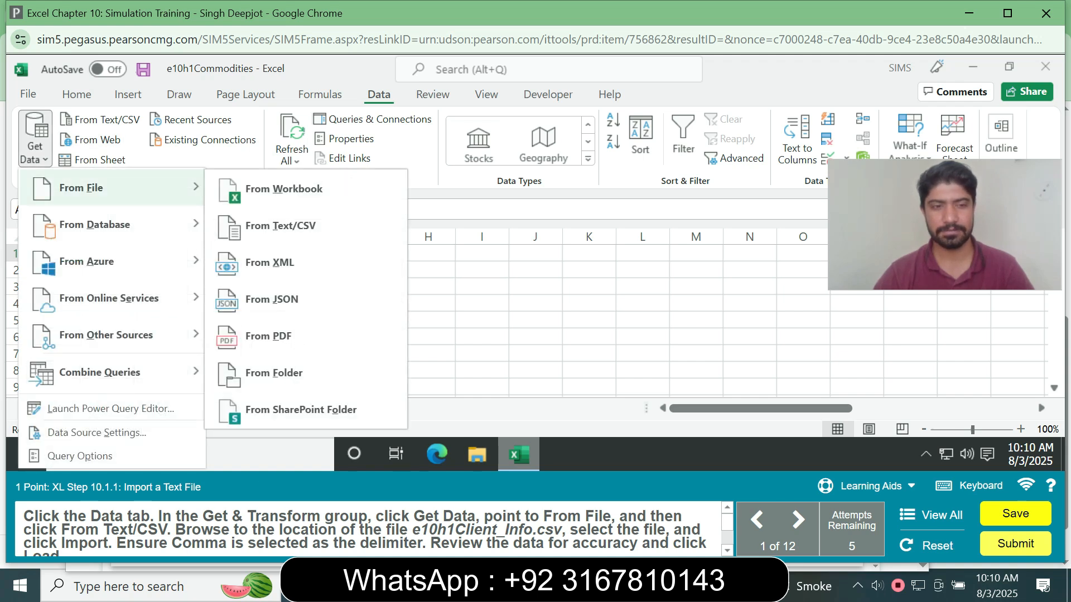
click(278, 225)
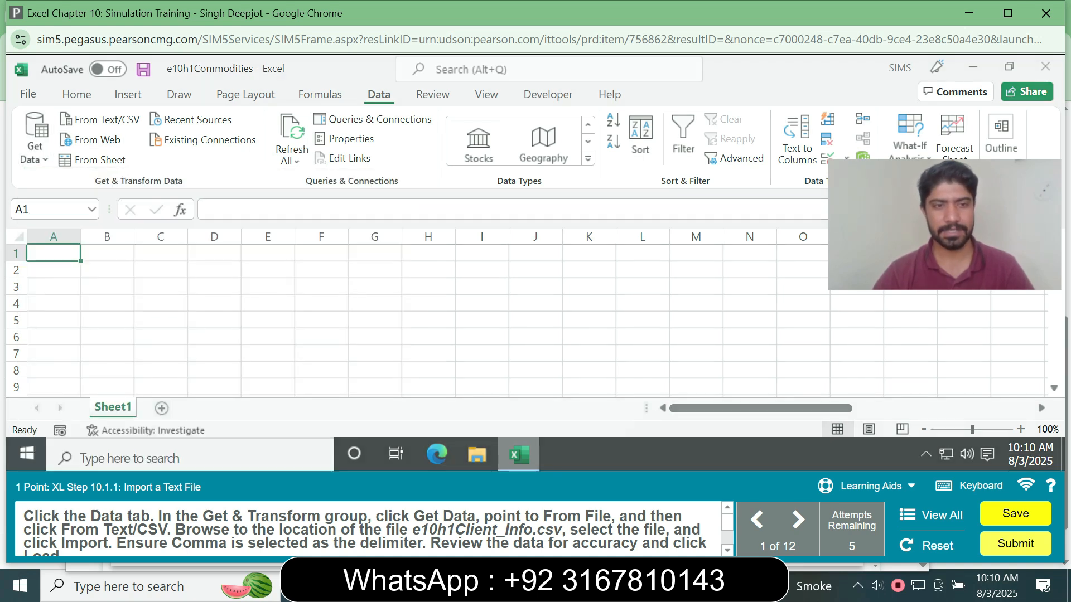
click(432, 202)
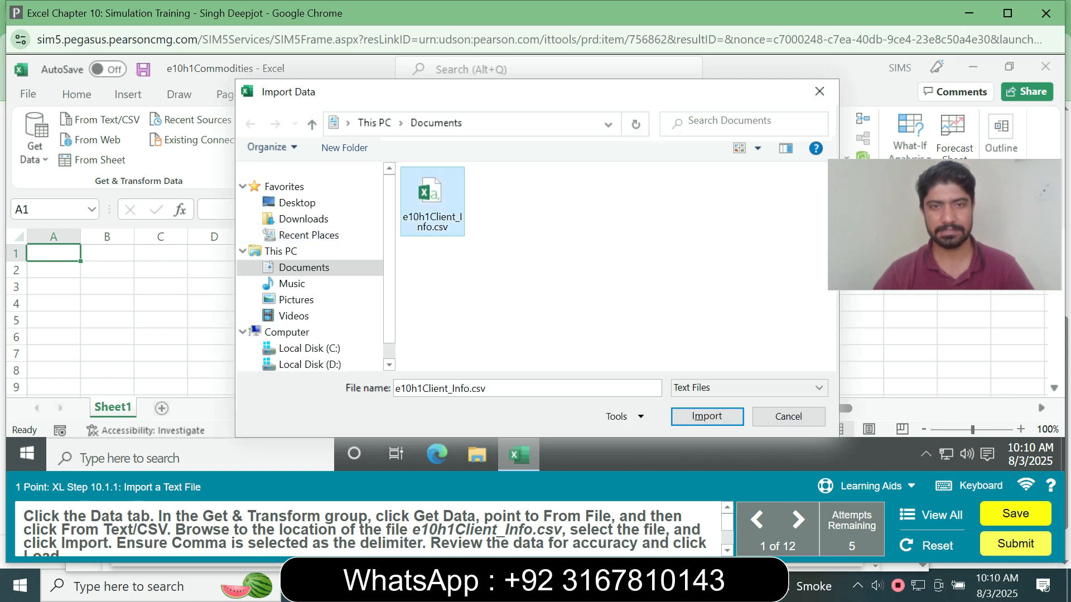
key(Return)
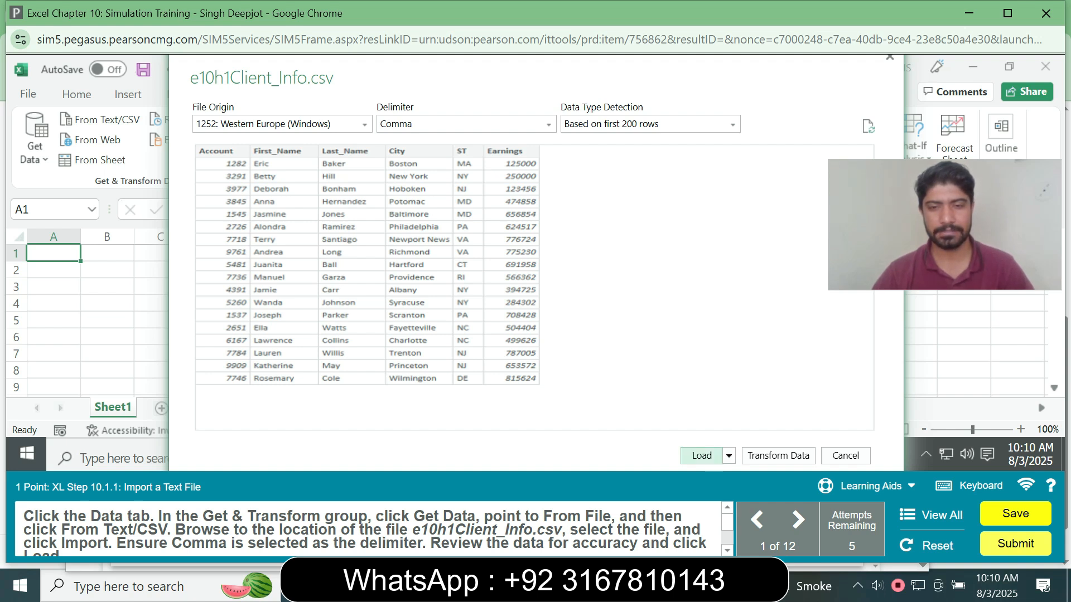
click(701, 456)
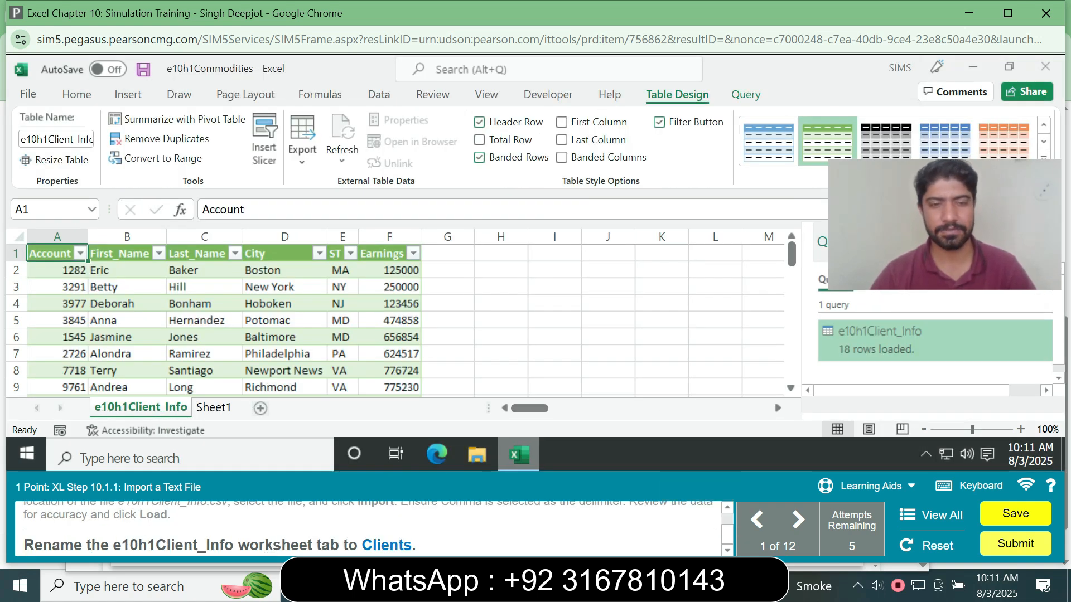
- Rename the e10h1Client_Info worksheet as Clients, using the name copied from the task instructions
drag(362, 546, 412, 546)
key(ctrl+c)
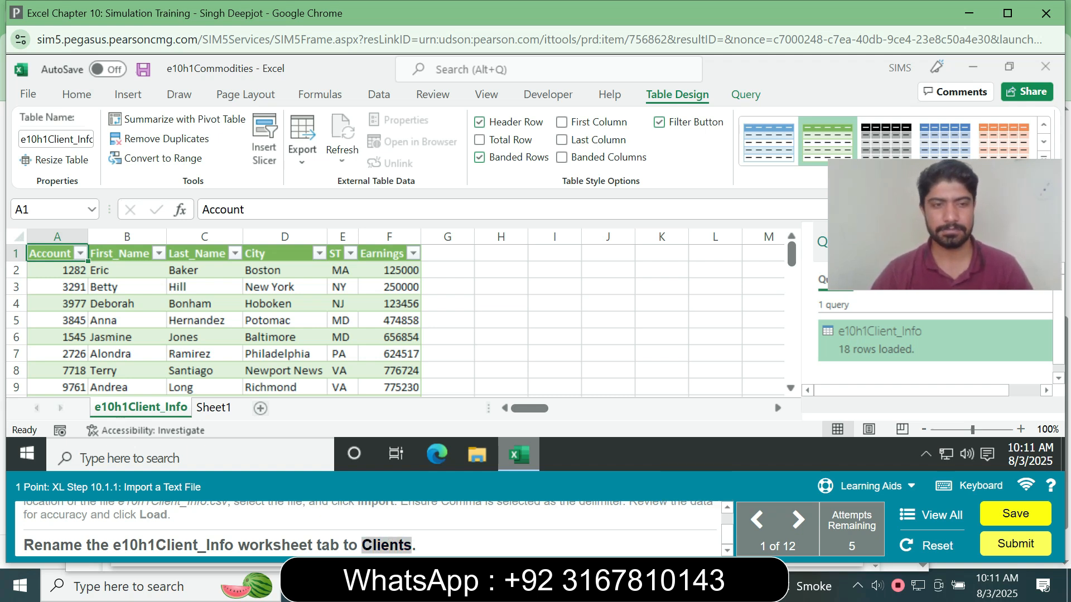
right_click(146, 407)
click(180, 244)
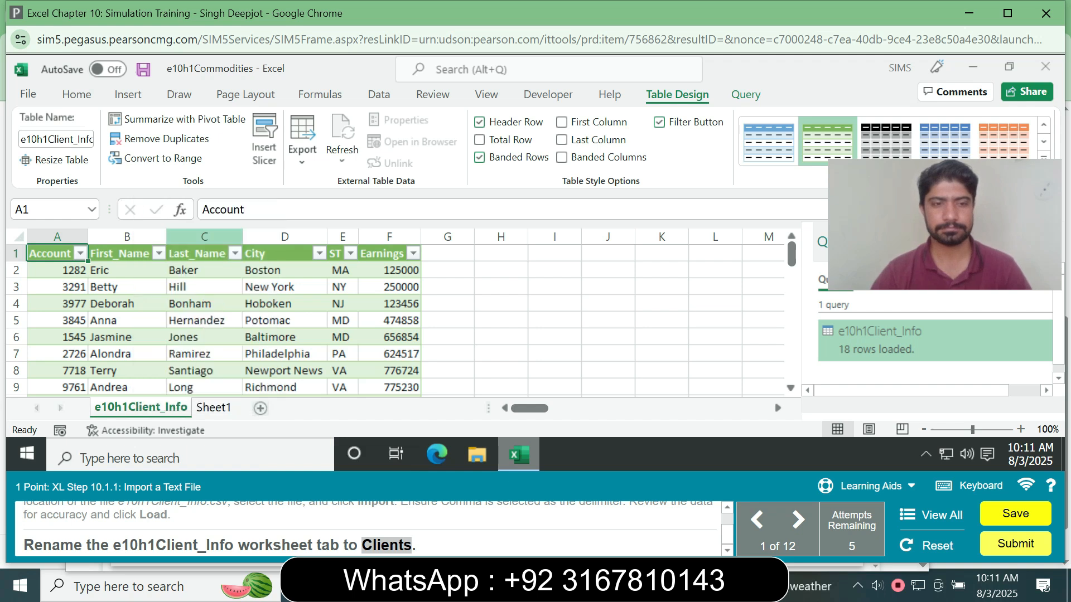
key(ctrl+v)
key(Return)
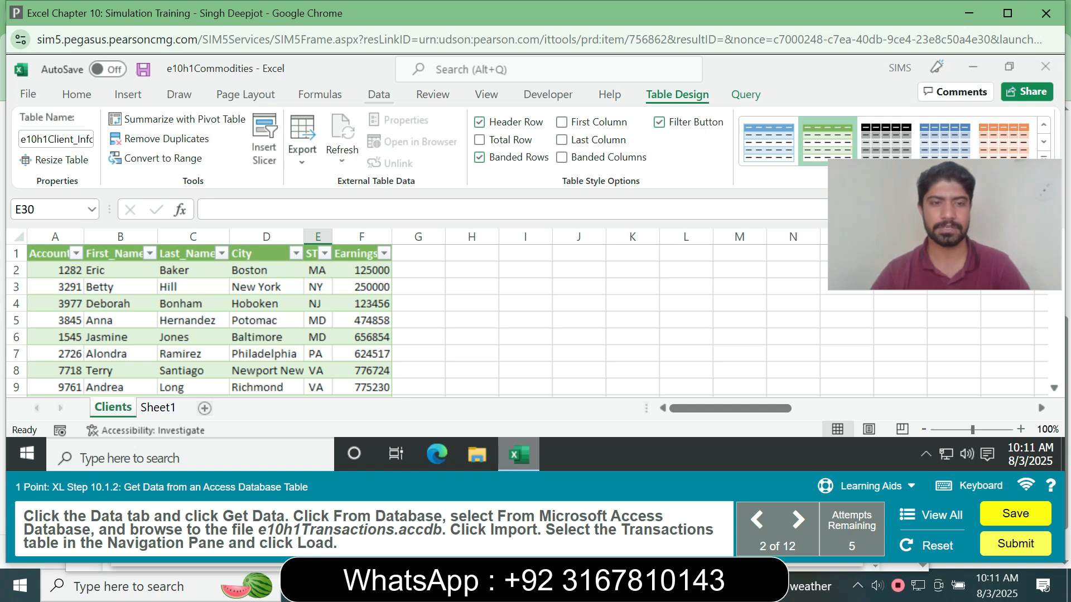
- Import the Transactions table from the Microsoft Access database e10h1Transactions.accdb and load it into the workbook
click(378, 94)
click(35, 146)
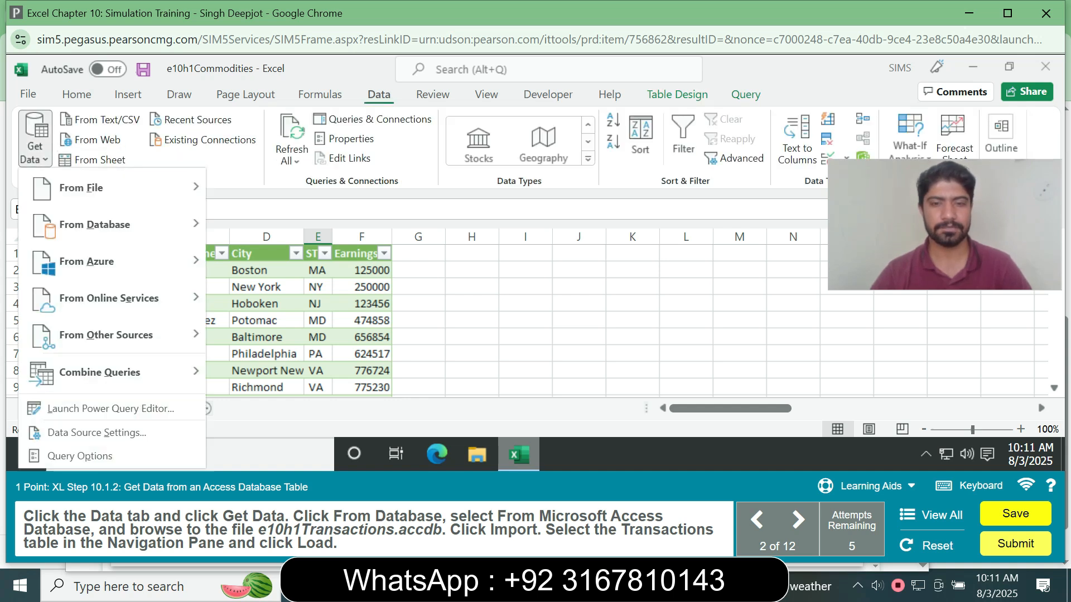
mouse_move(95, 224)
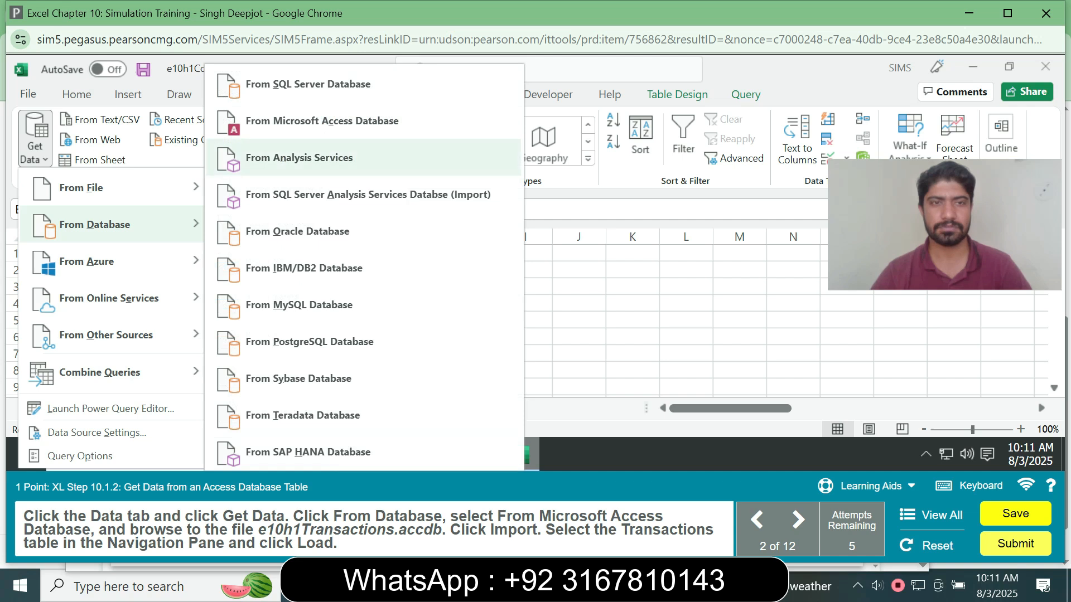
click(321, 121)
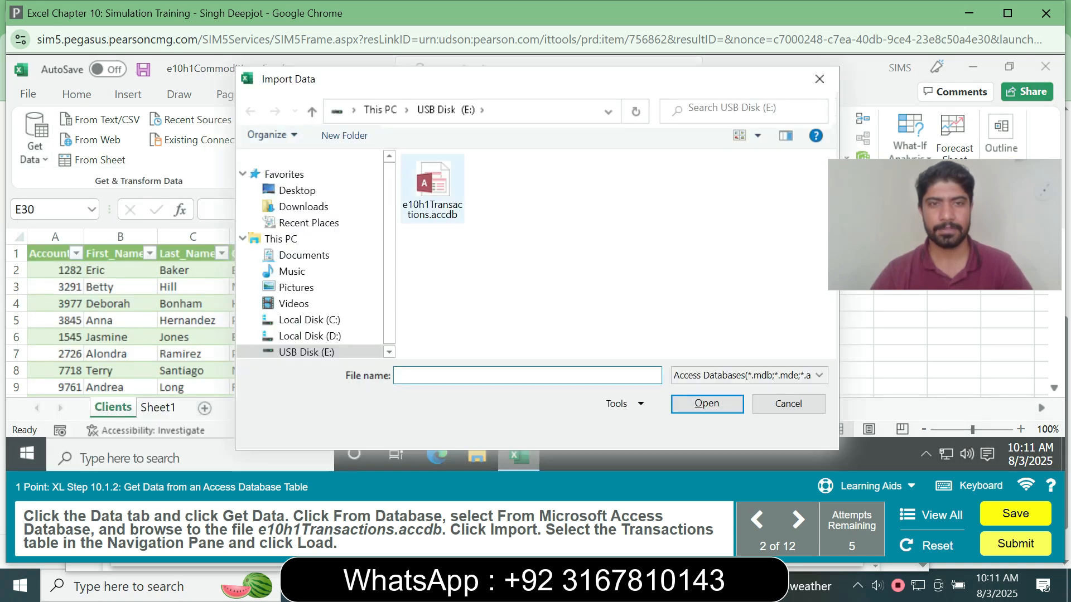
click(432, 189)
click(706, 404)
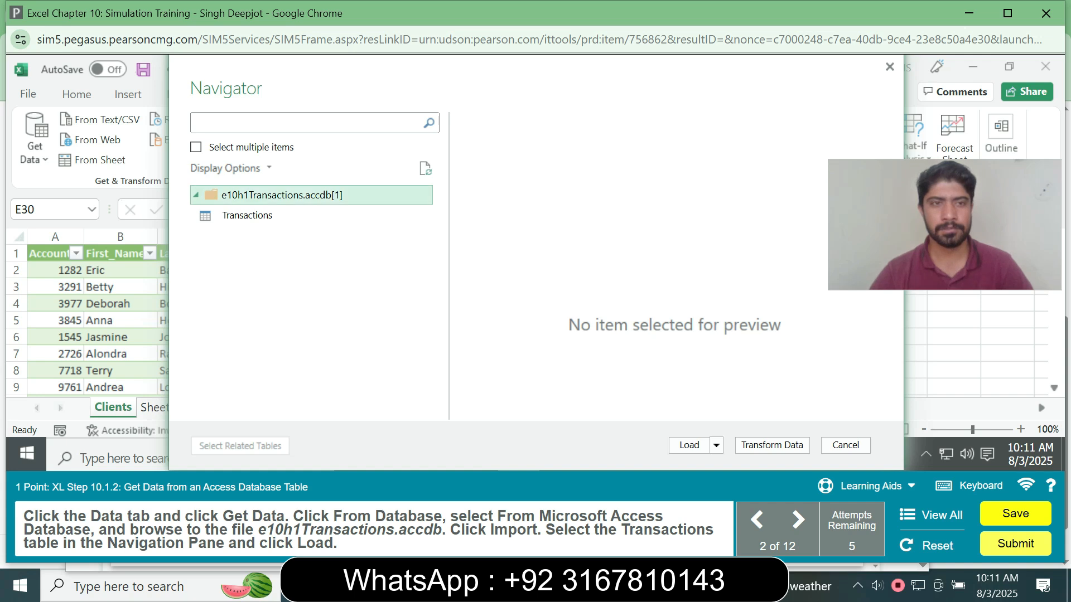
click(247, 216)
click(689, 445)
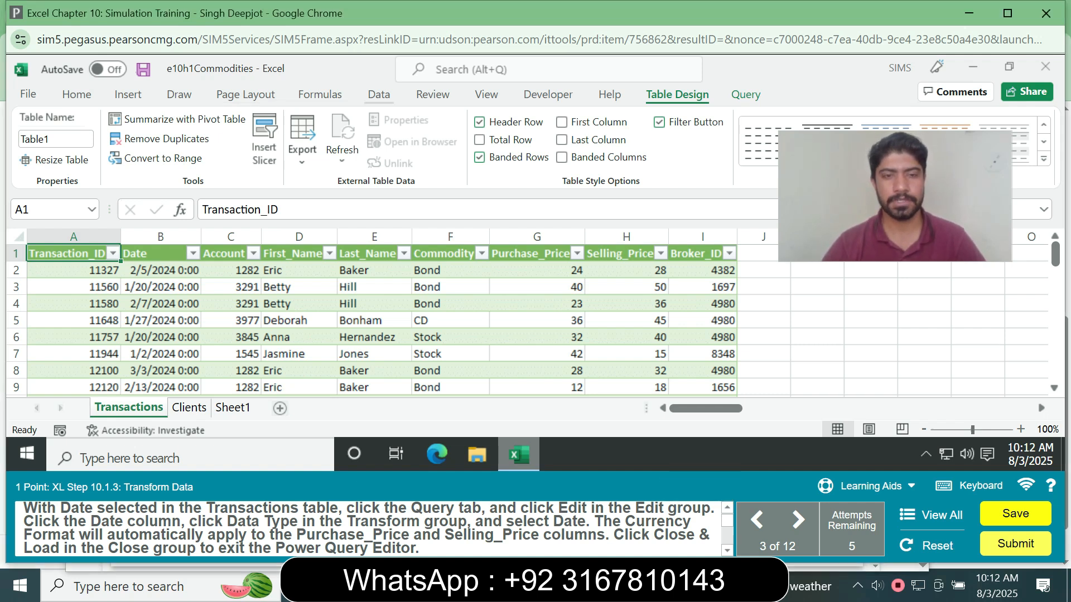
- Edit the Transactions query to give the Date column the Date data type, and load the result back to the worksheet
click(379, 94)
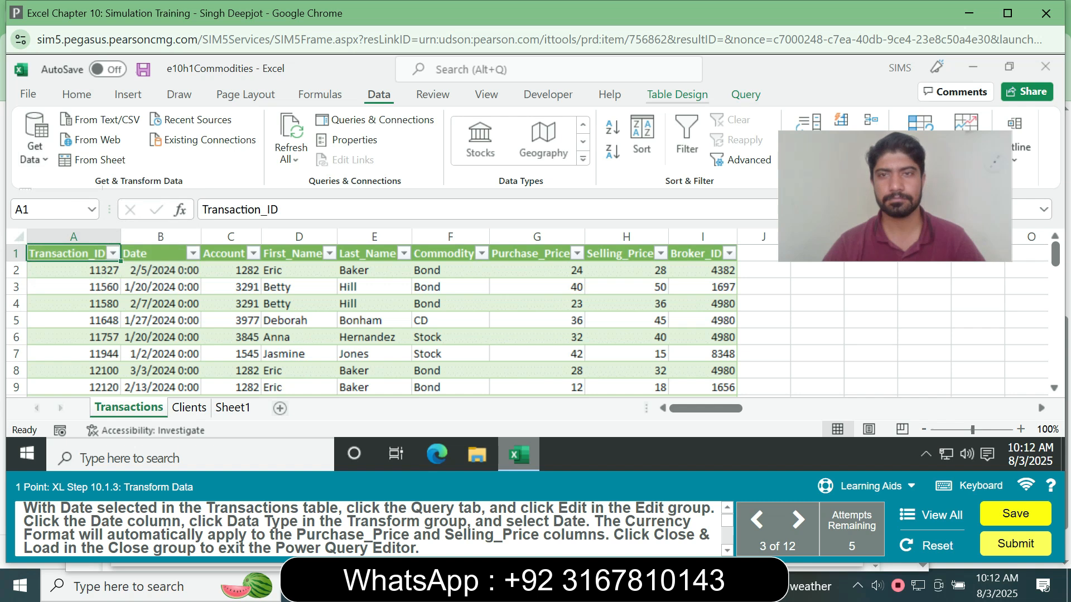
click(745, 95)
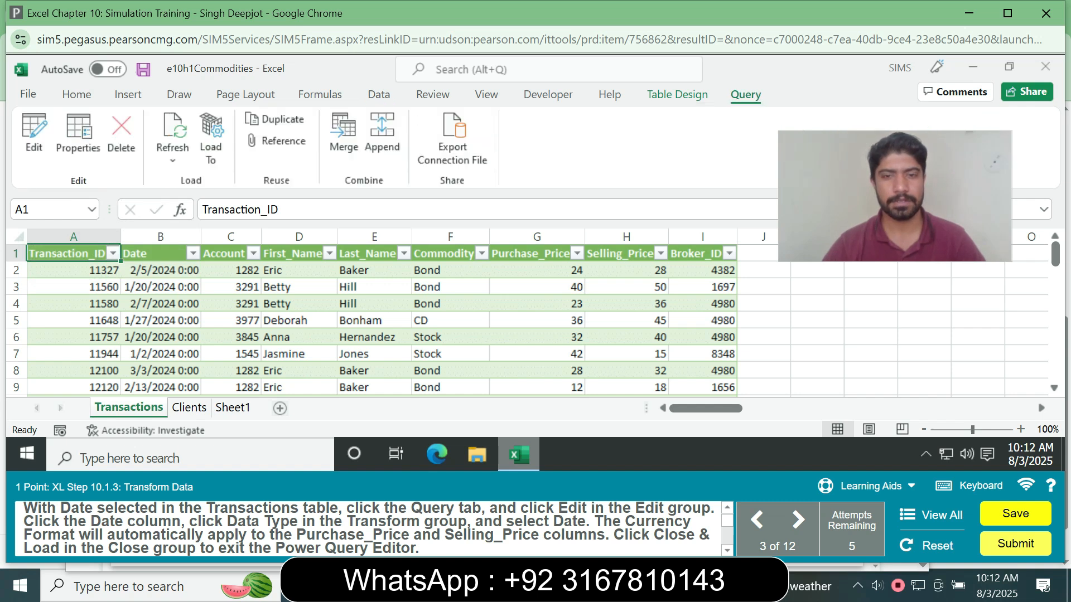
click(34, 134)
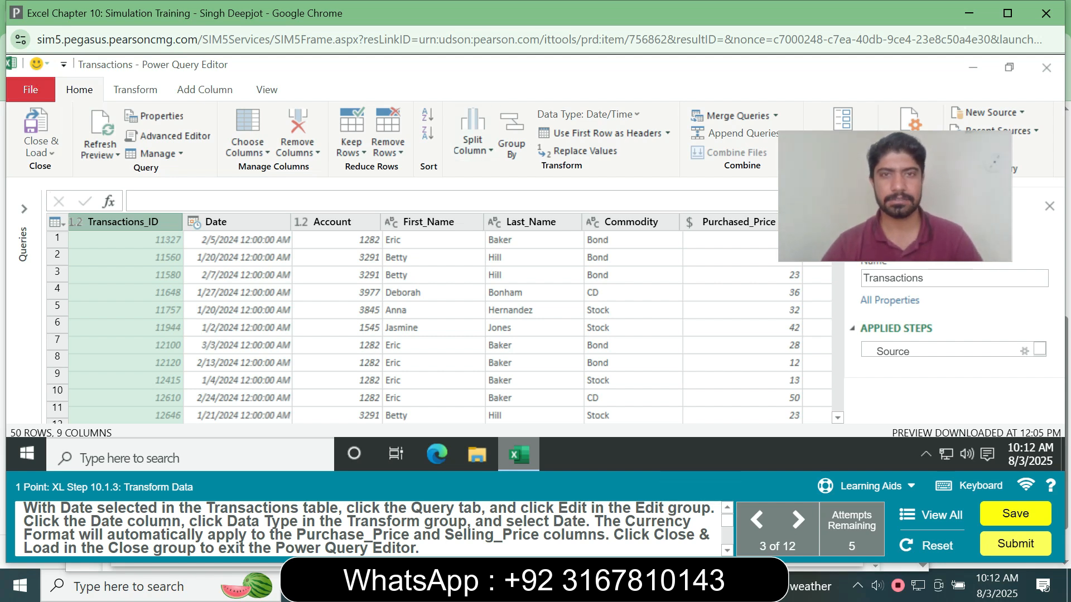
click(585, 115)
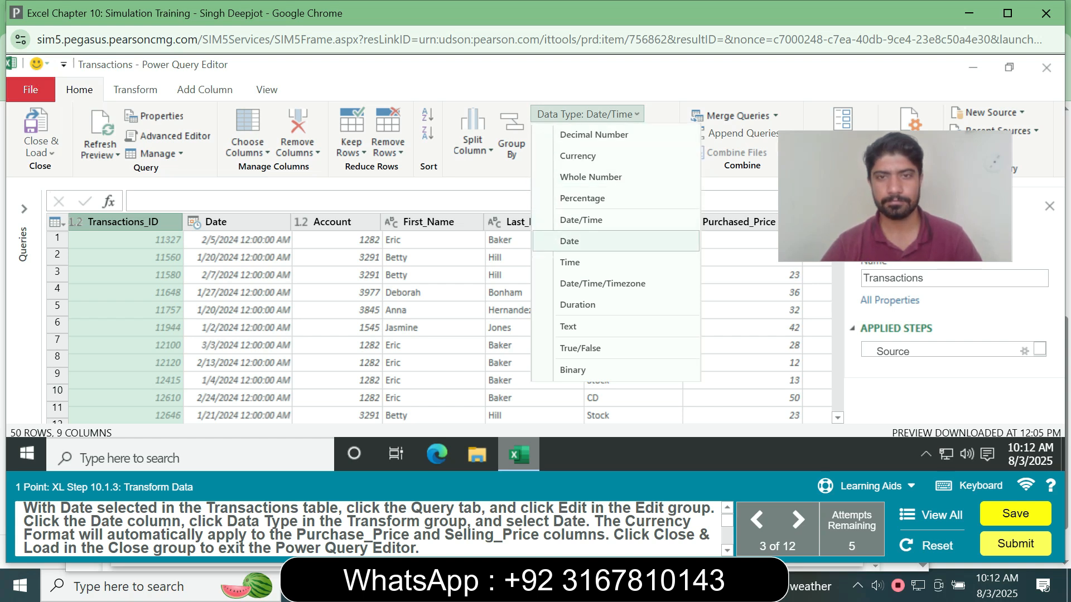
click(569, 241)
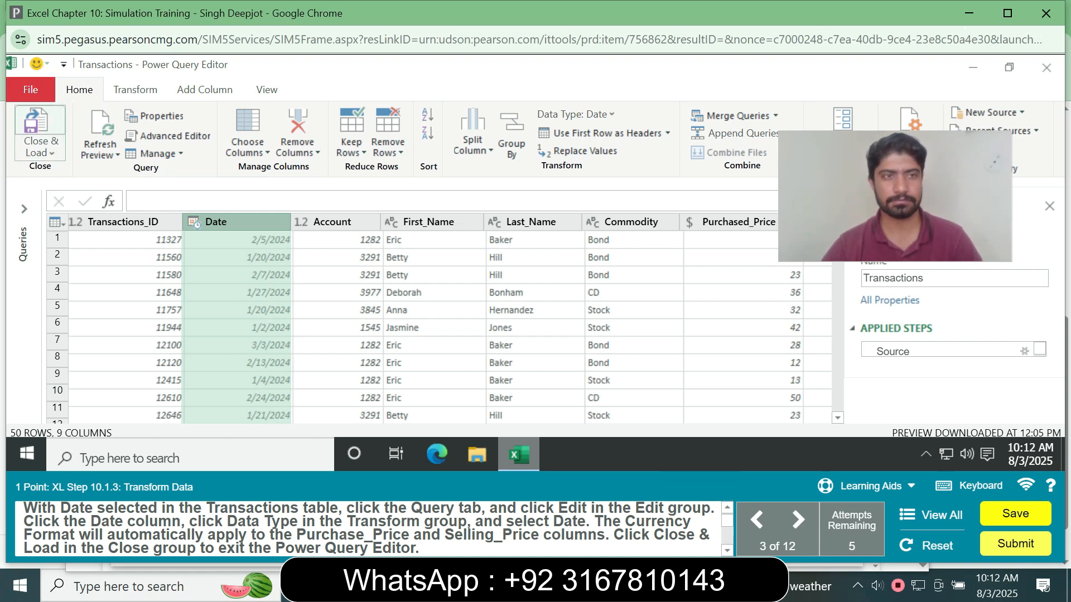
click(37, 125)
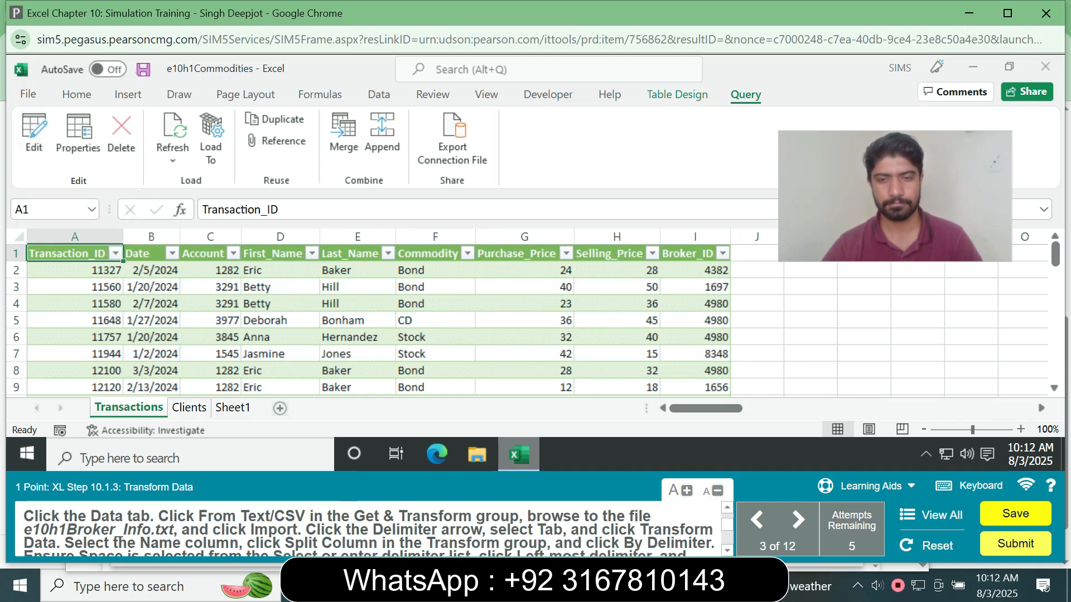
- Read the instructions for the broker data and open e10h1Broker_Info.txt as a text import
scroll(117, 545, up, 1)
scroll(118, 536, down, 2)
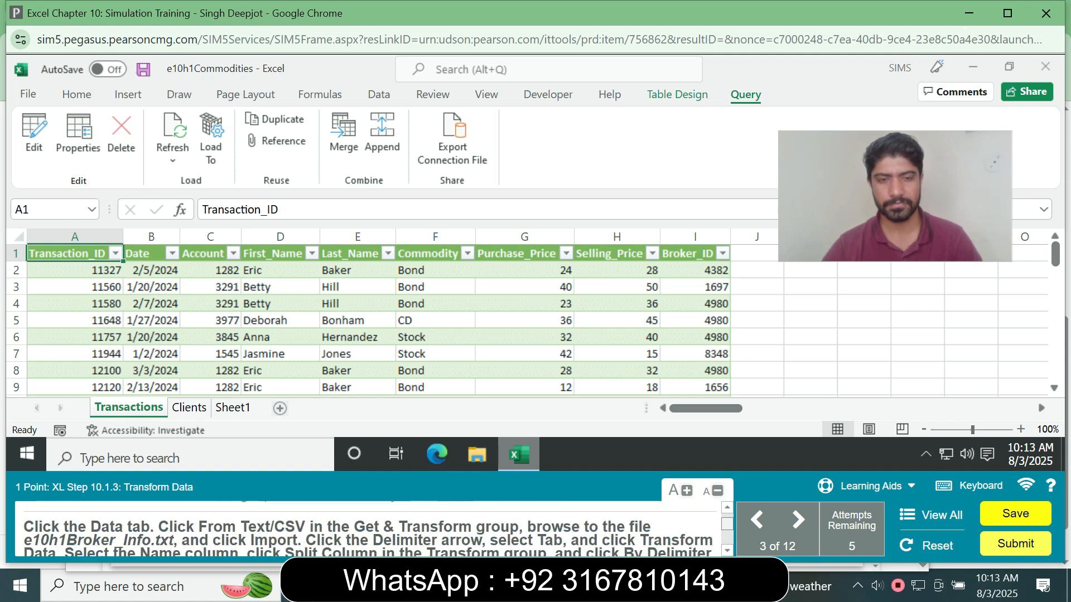
scroll(118, 536, up, 1)
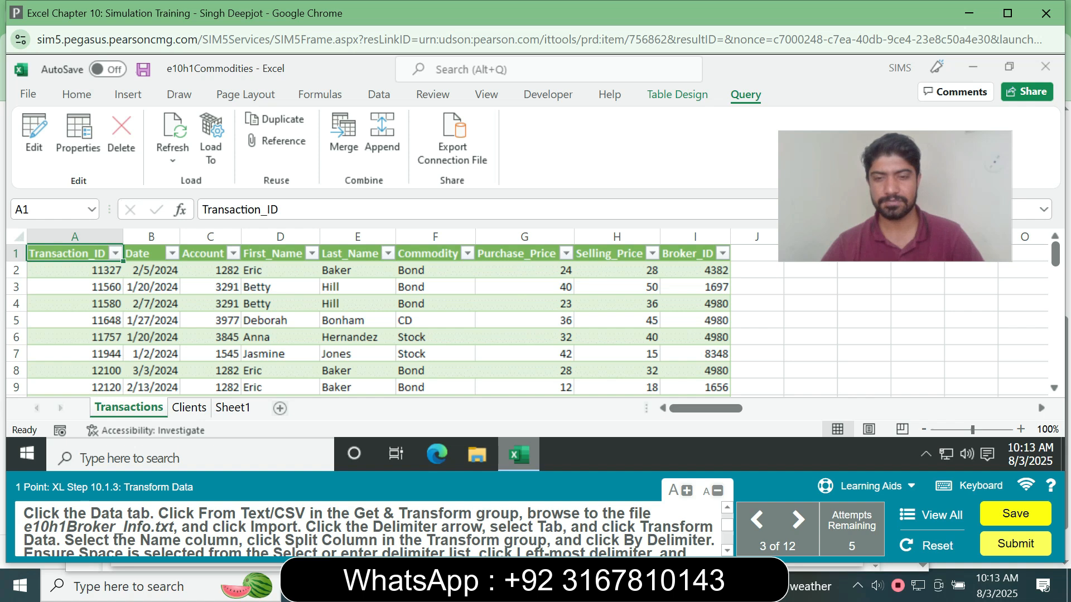
click(728, 551)
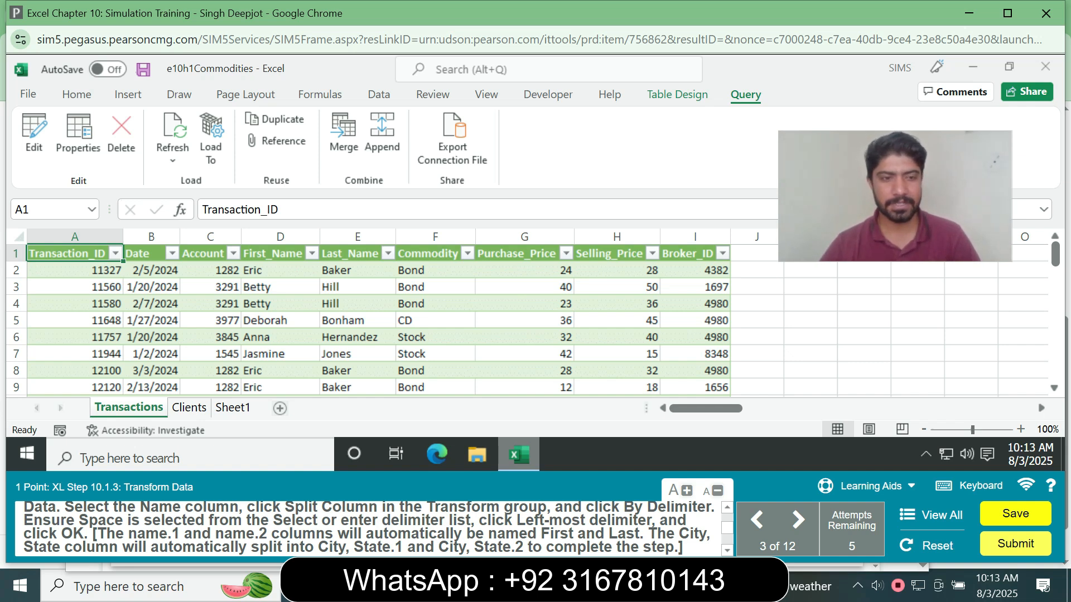
click(727, 508)
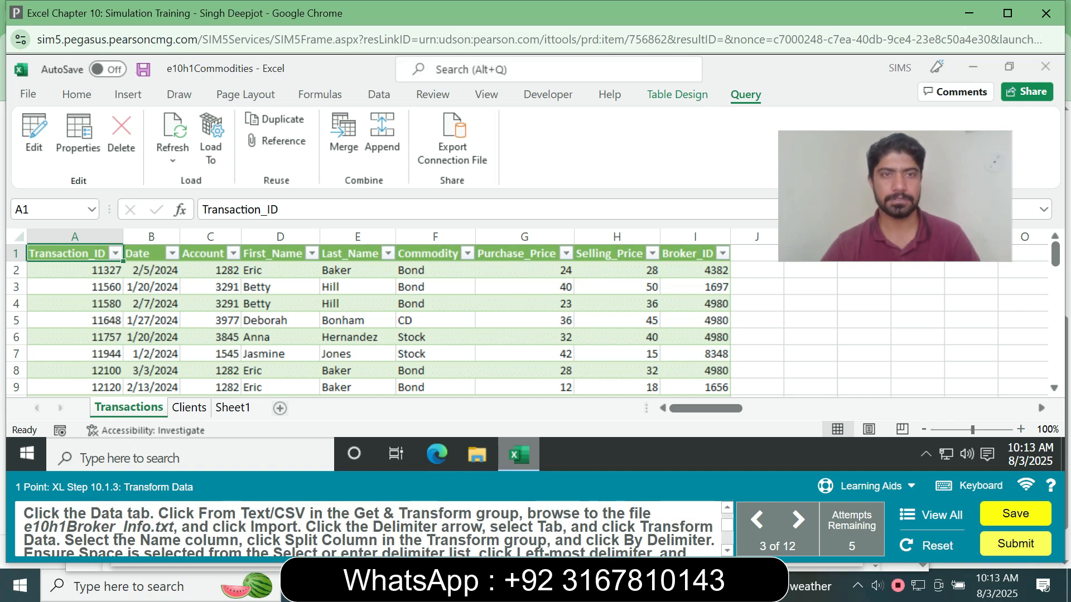
click(379, 94)
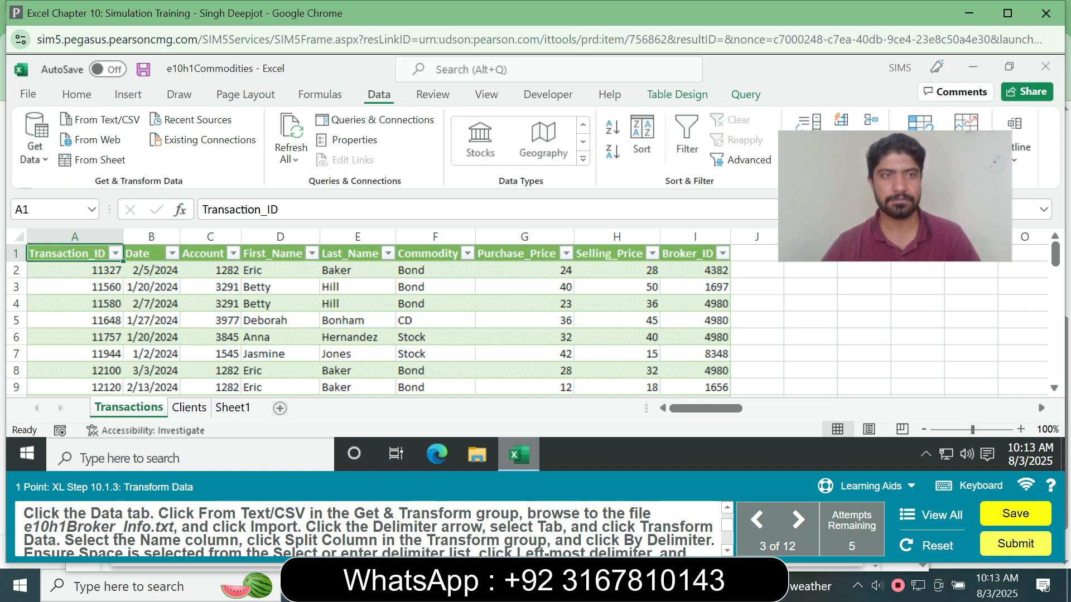
click(100, 120)
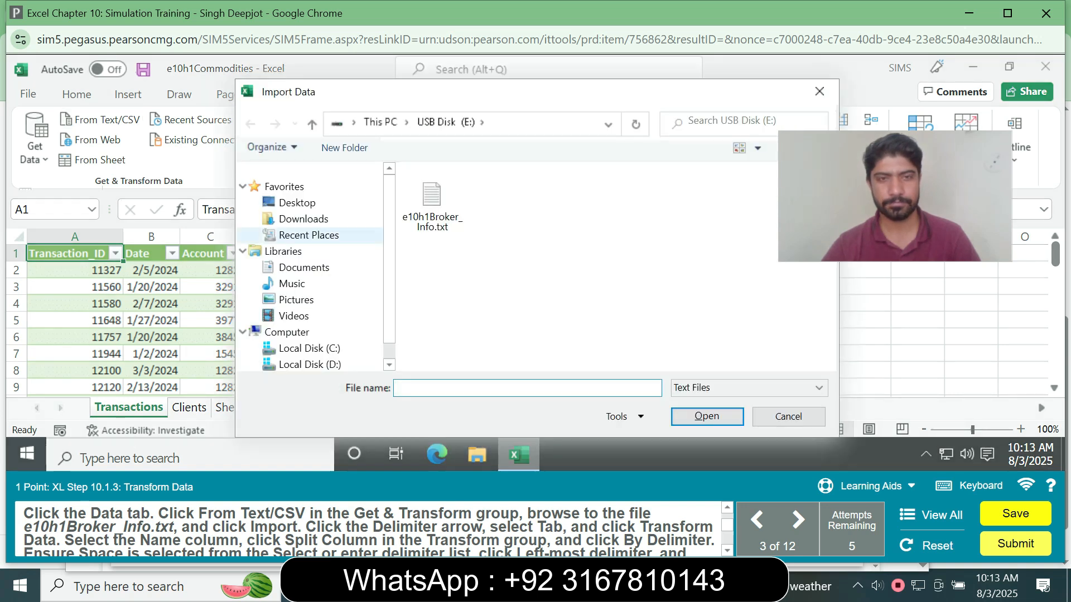
click(432, 202)
click(706, 416)
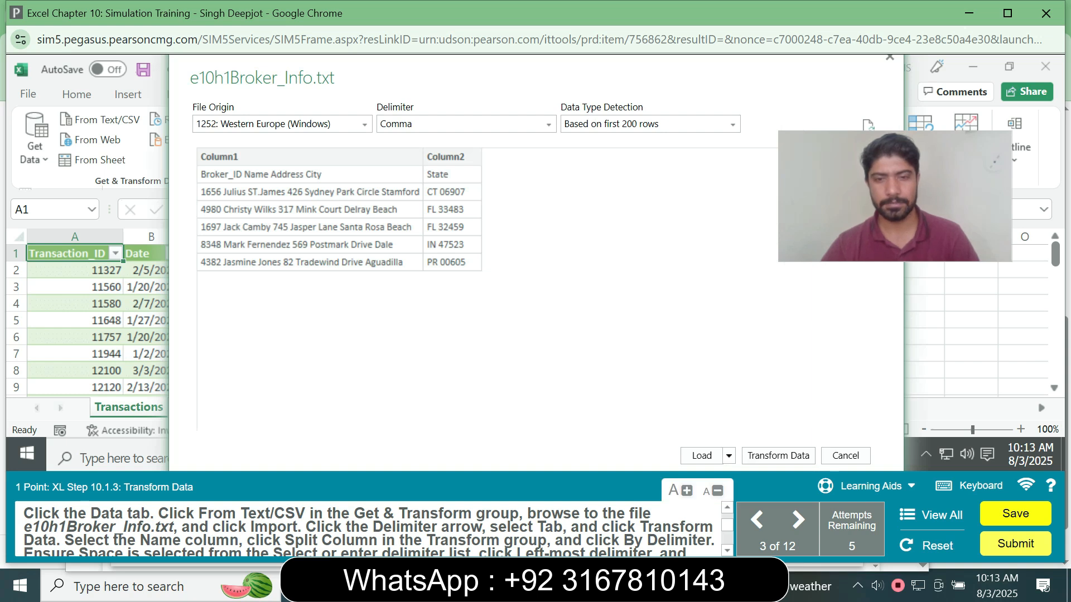
click(778, 455)
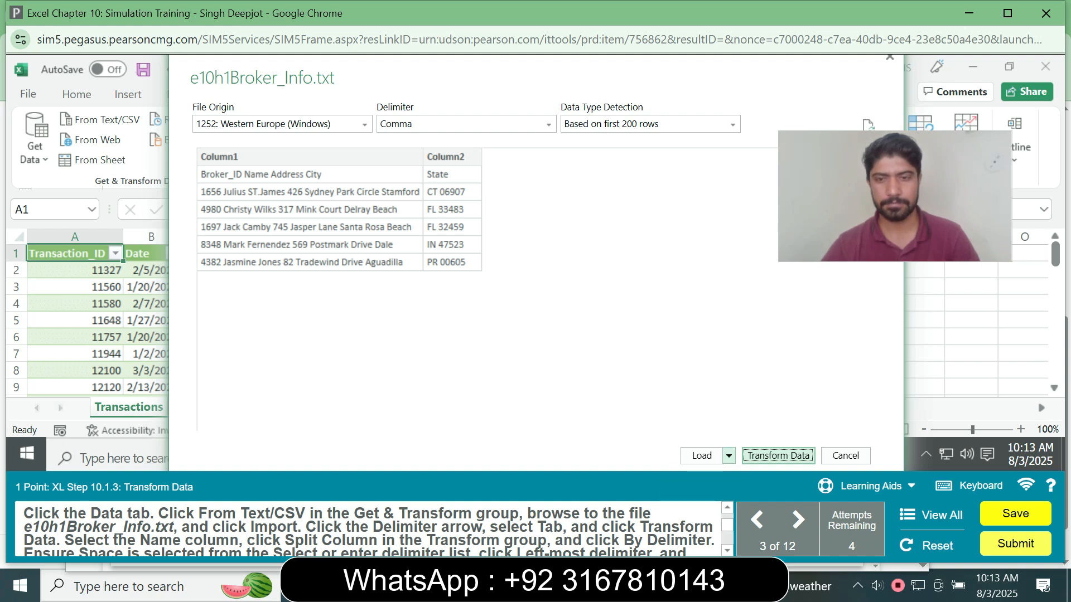
click(729, 455)
click(760, 435)
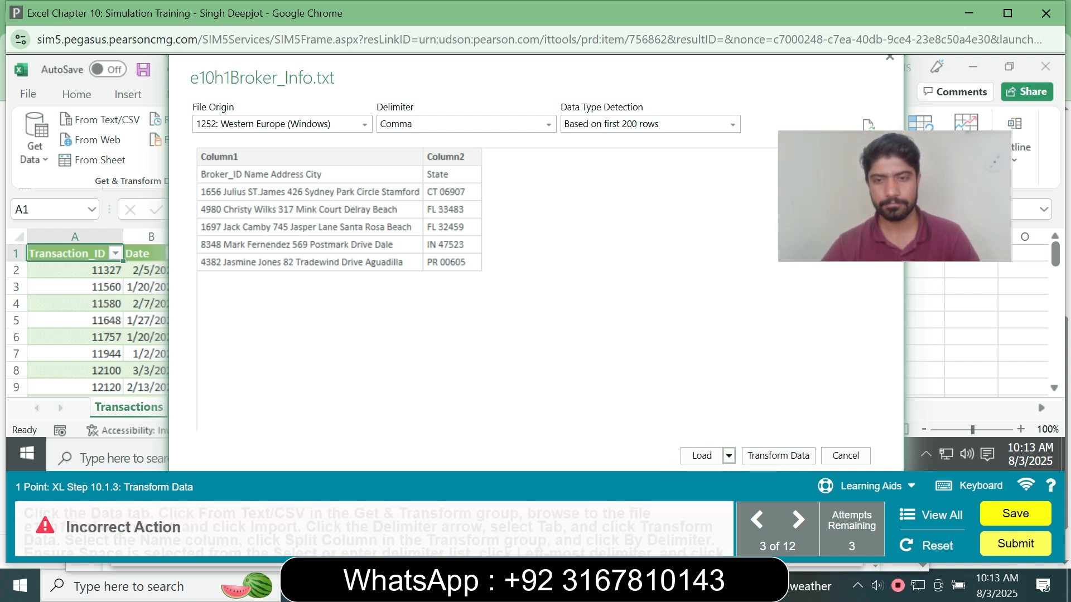
- Set the delimiter of the e10h1Broker_Info.txt import to Tab
click(548, 124)
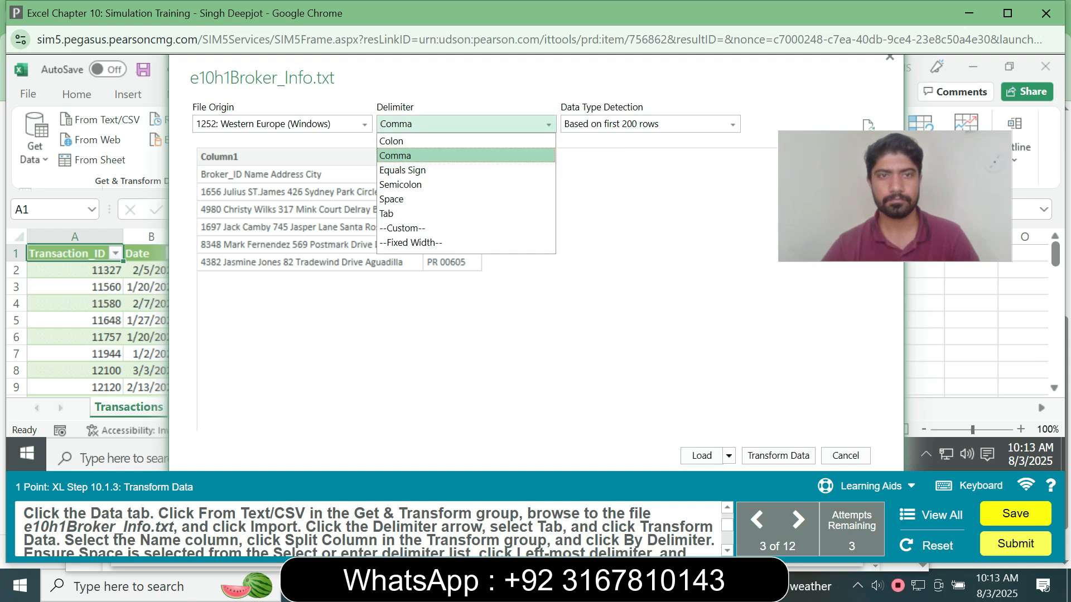
click(548, 125)
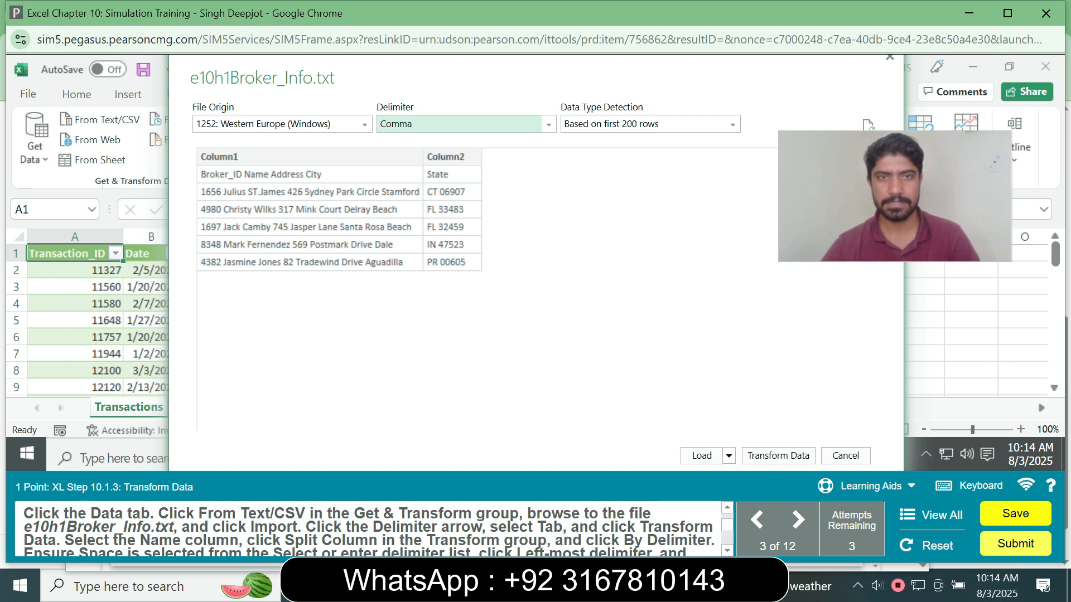
click(548, 124)
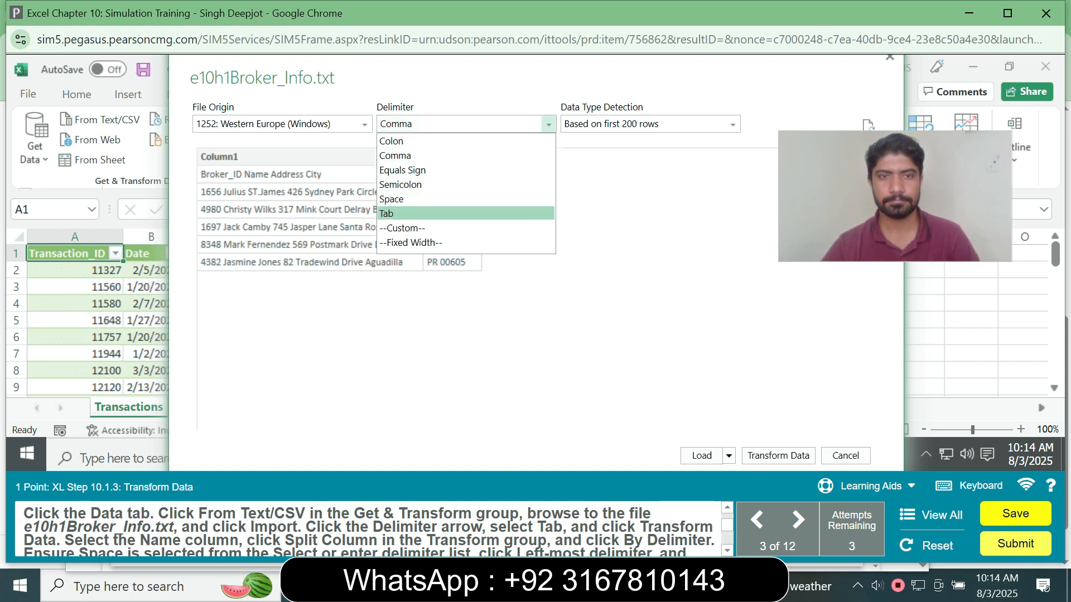
click(424, 213)
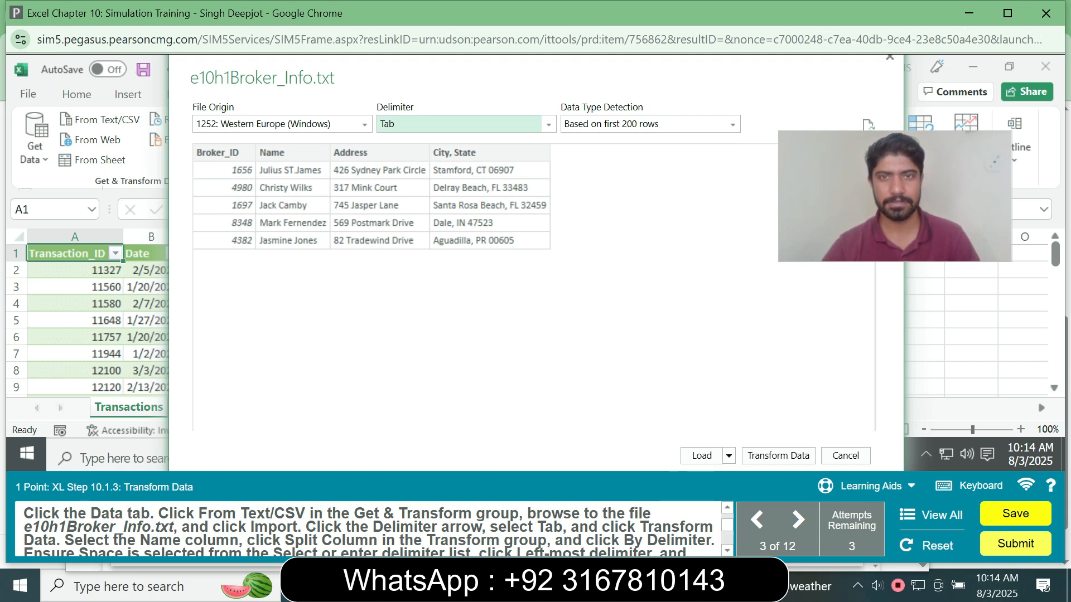
- Open the e10h1Broker_Info data in the Power Query Editor and split the Name column by Space at the left-most delimiter
click(778, 456)
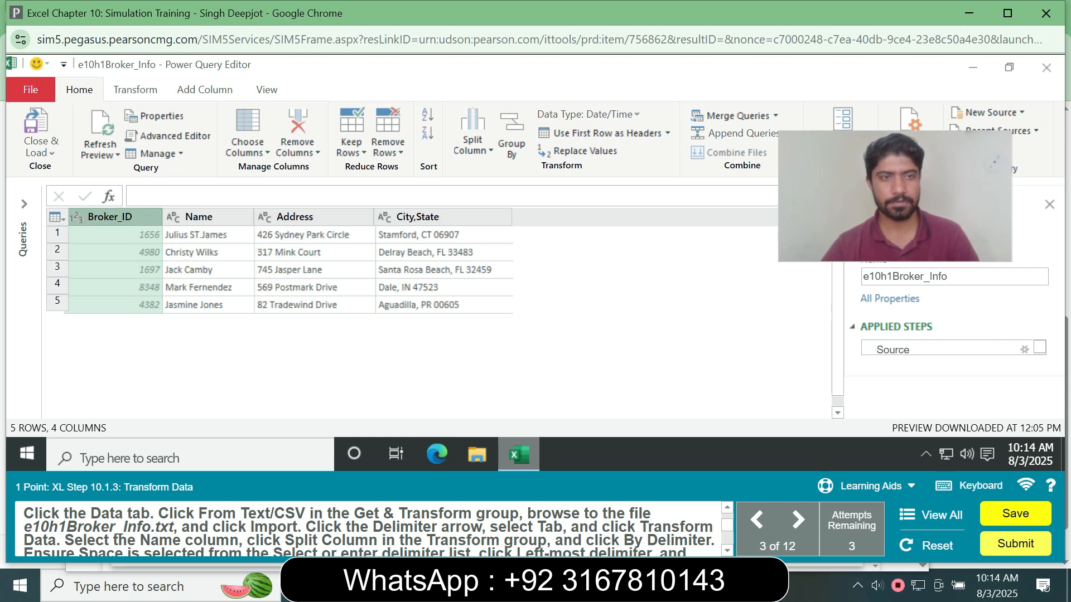
click(210, 217)
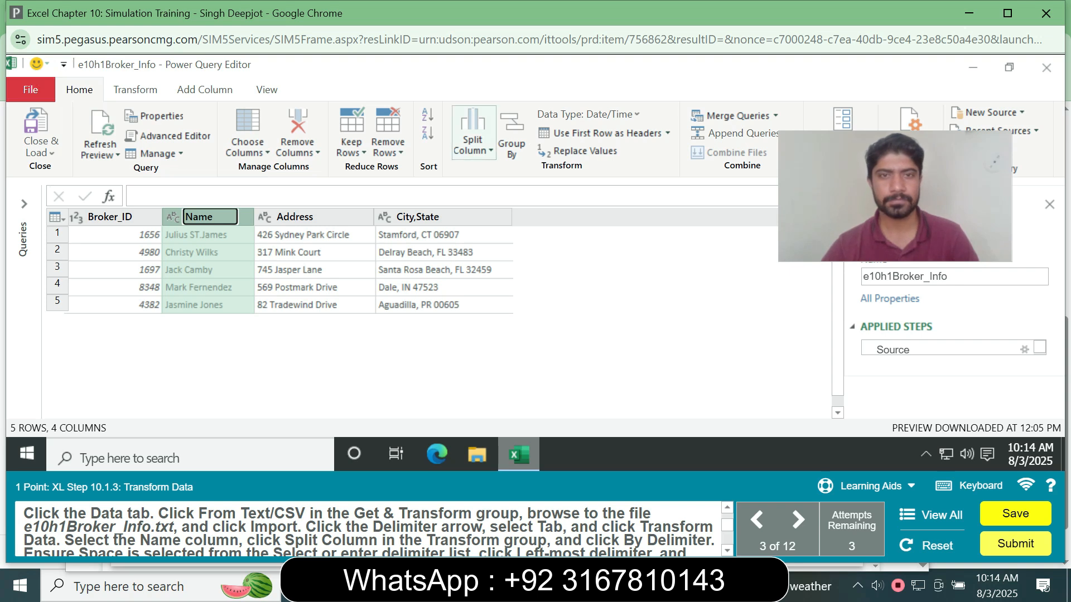
click(472, 145)
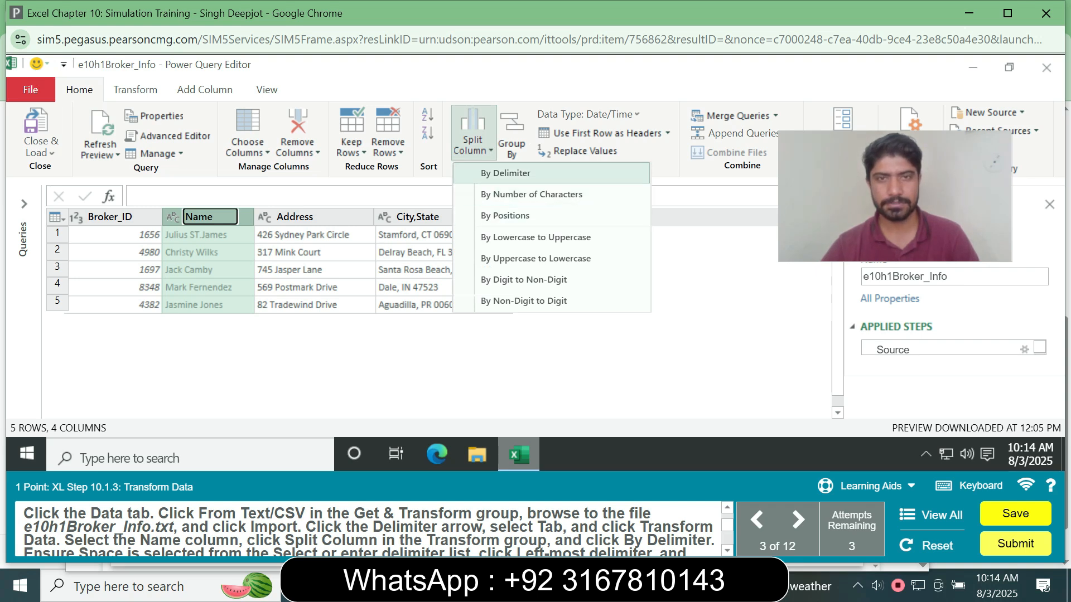
click(505, 173)
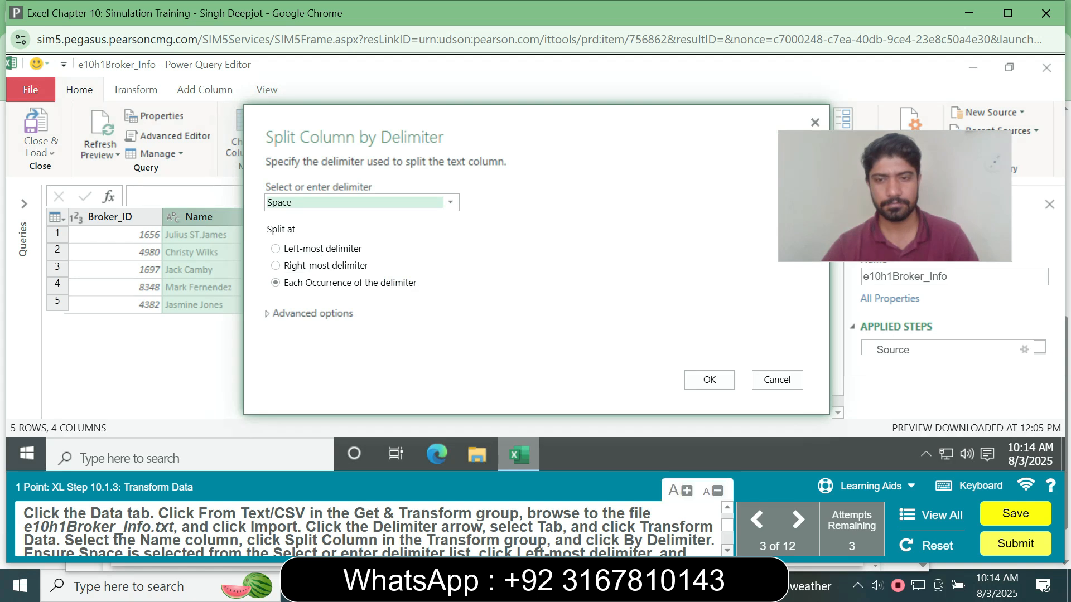
scroll(368, 529, down, 2)
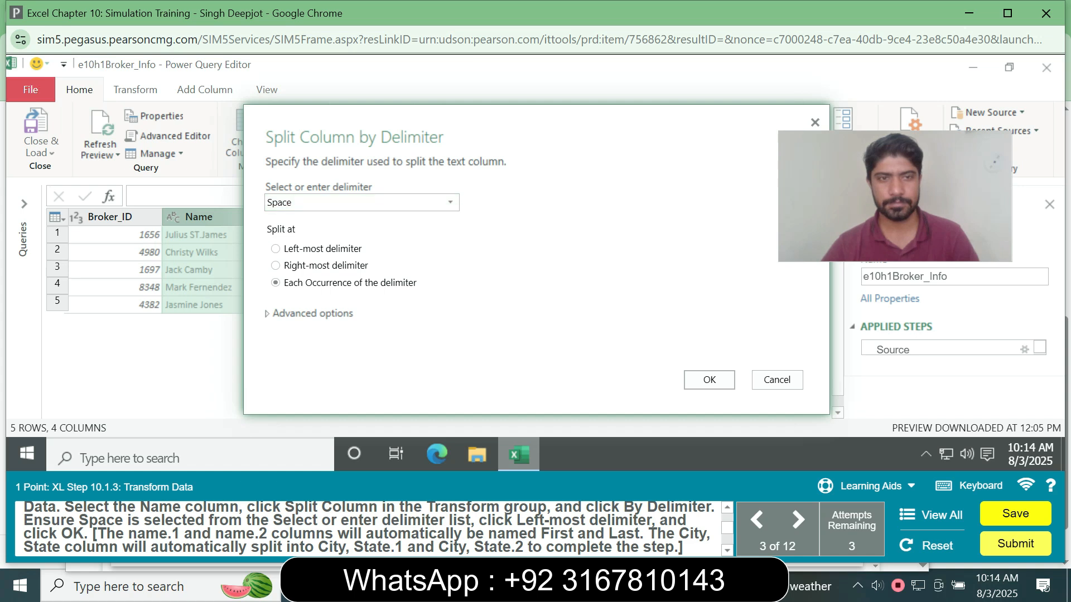
click(275, 249)
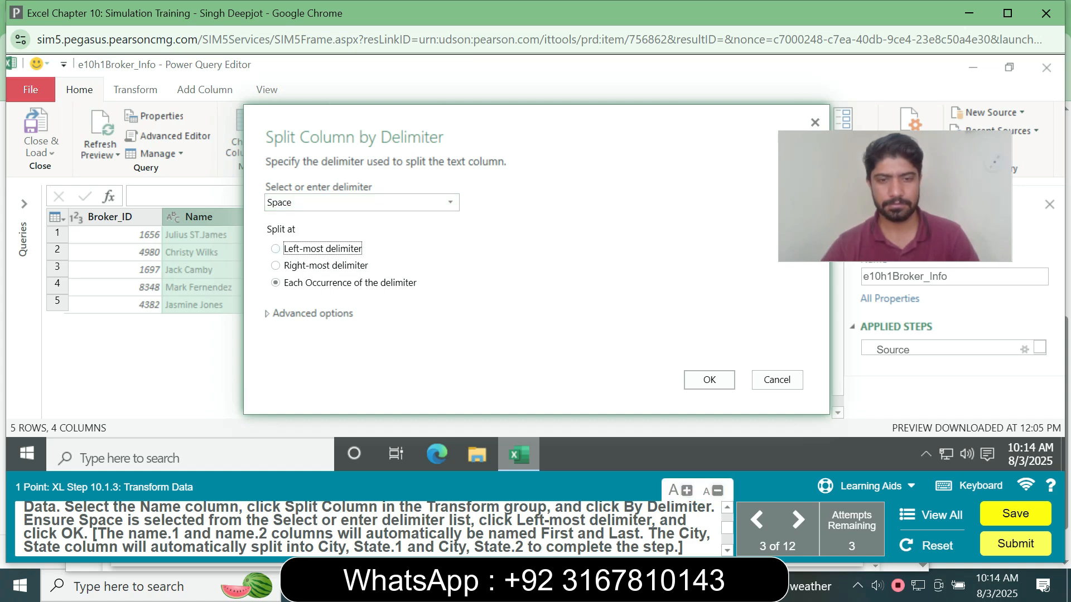
click(709, 380)
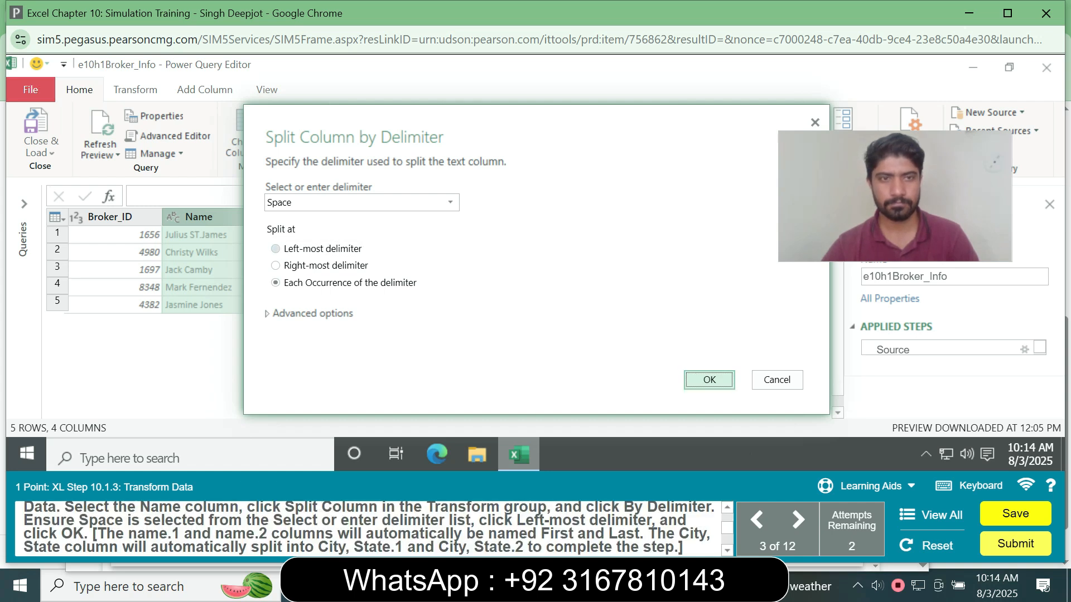
click(275, 248)
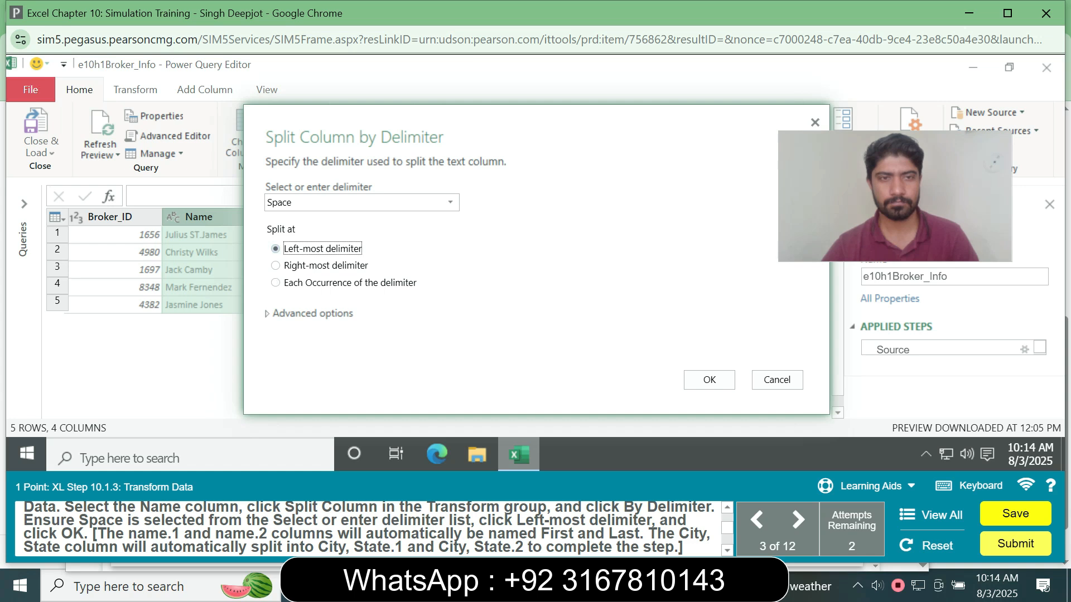
click(708, 379)
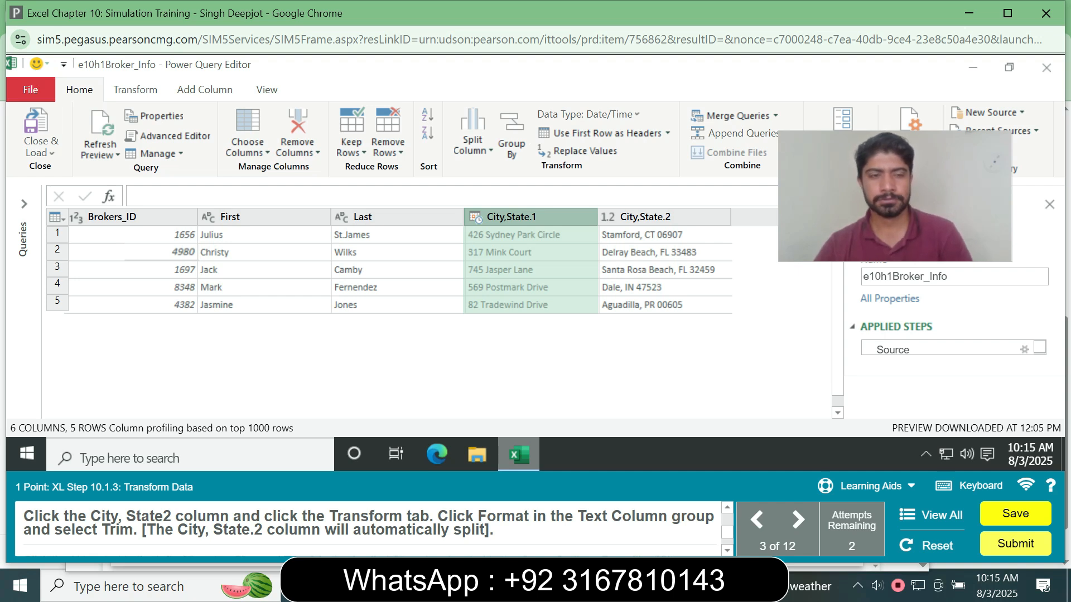
- Remove the Changed Type2 step from the applied steps of the e10h1Broker_Info query
click(665, 217)
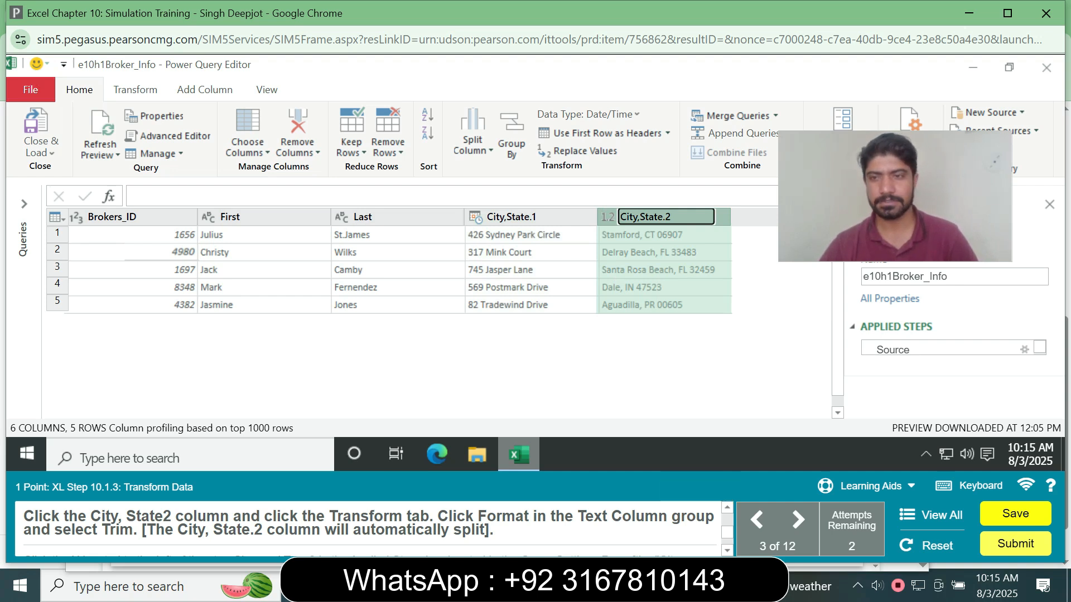
drag(1039, 347, 1039, 349)
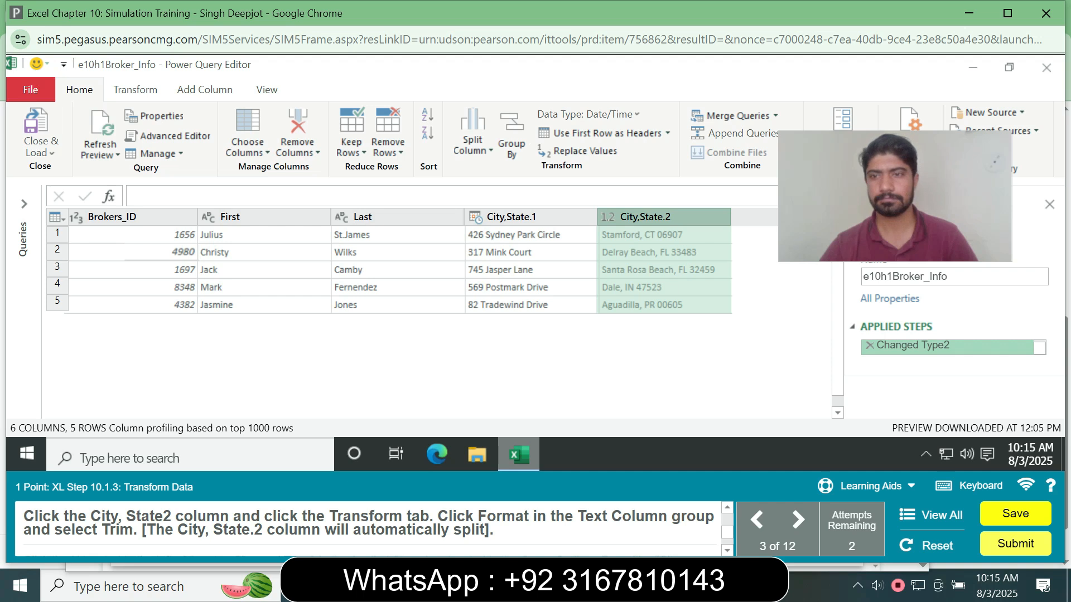
click(869, 345)
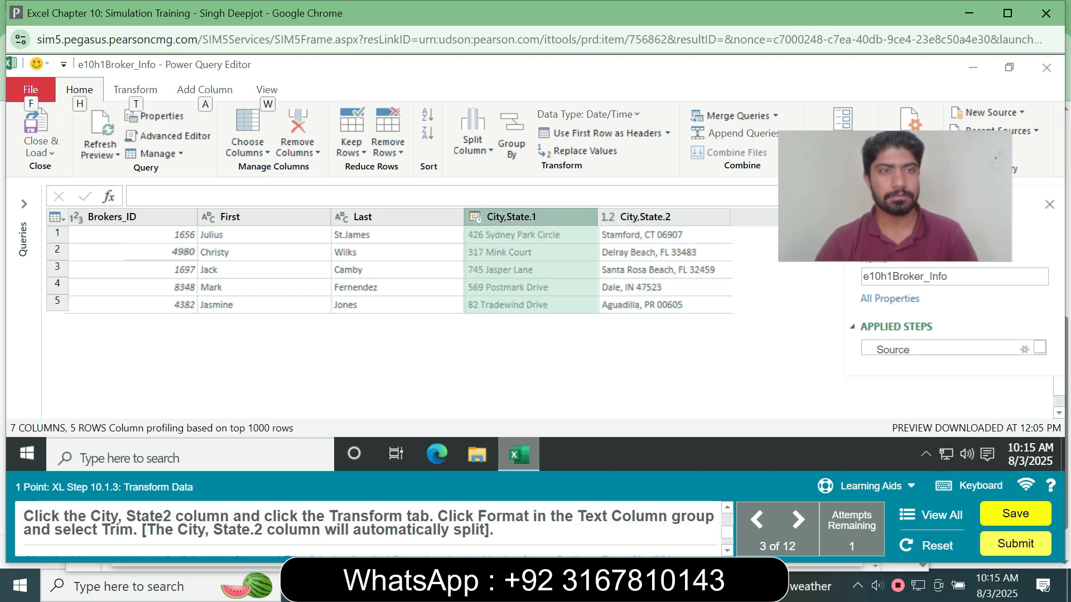
- Try to apply the Trim text format with the City,State.1 column selected
click(135, 90)
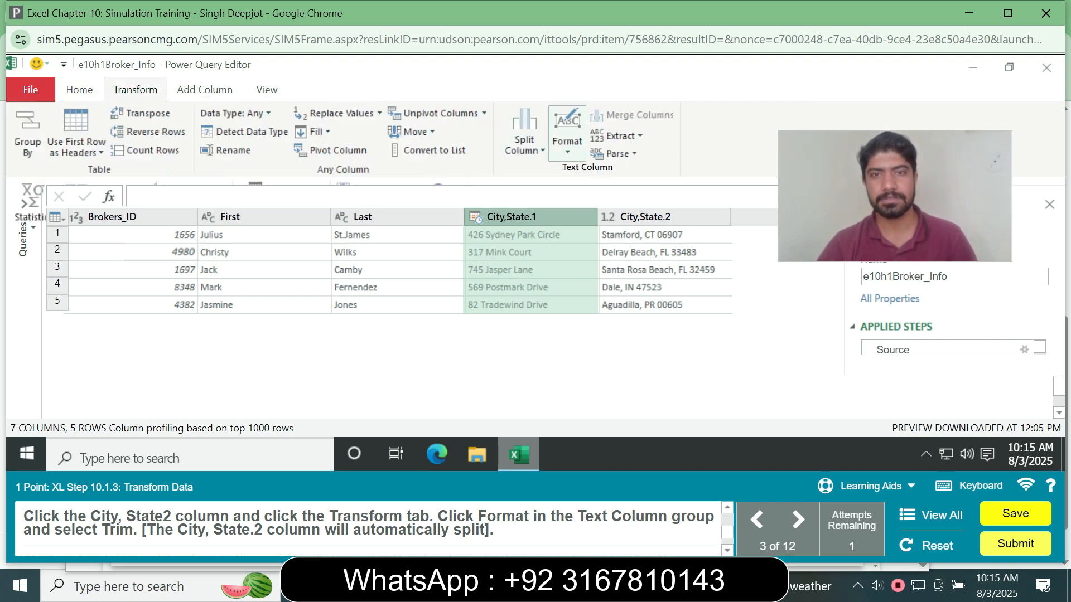
click(567, 134)
click(583, 237)
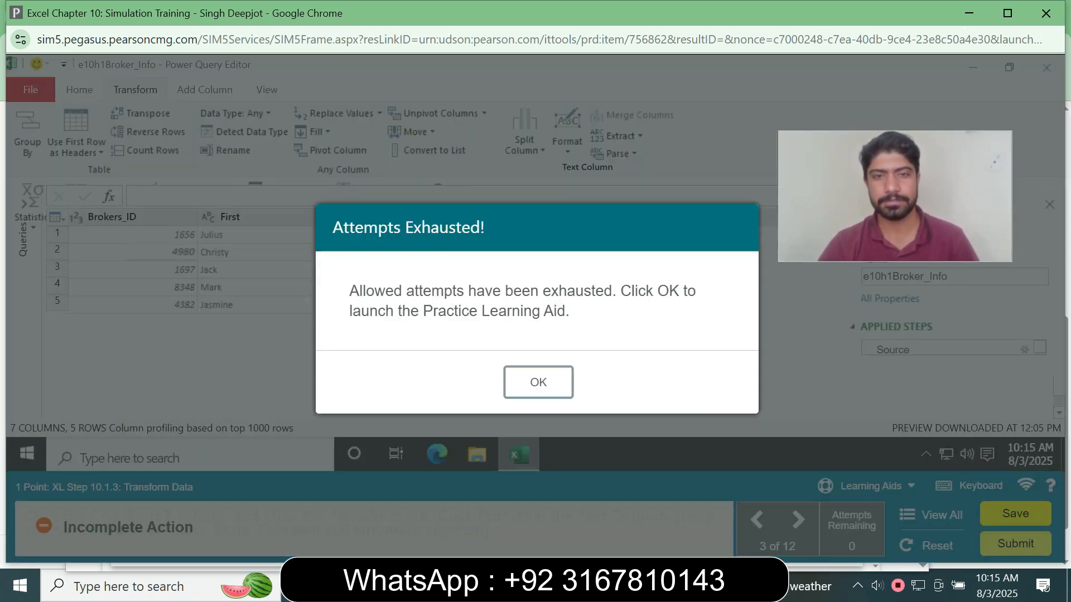
click(538, 382)
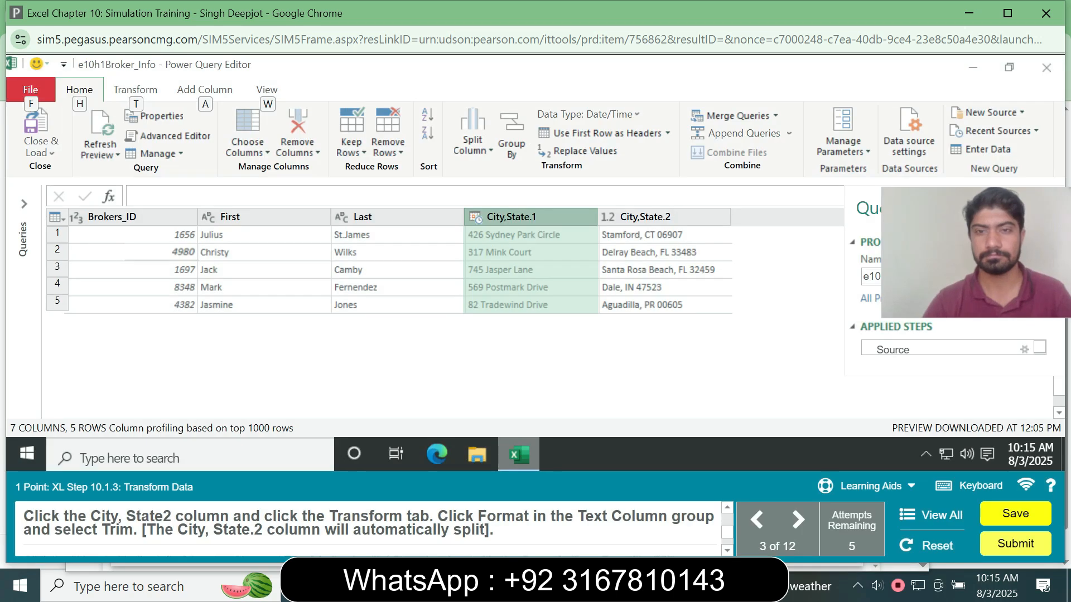
- Trim the text of the City,State.2 column
click(658, 217)
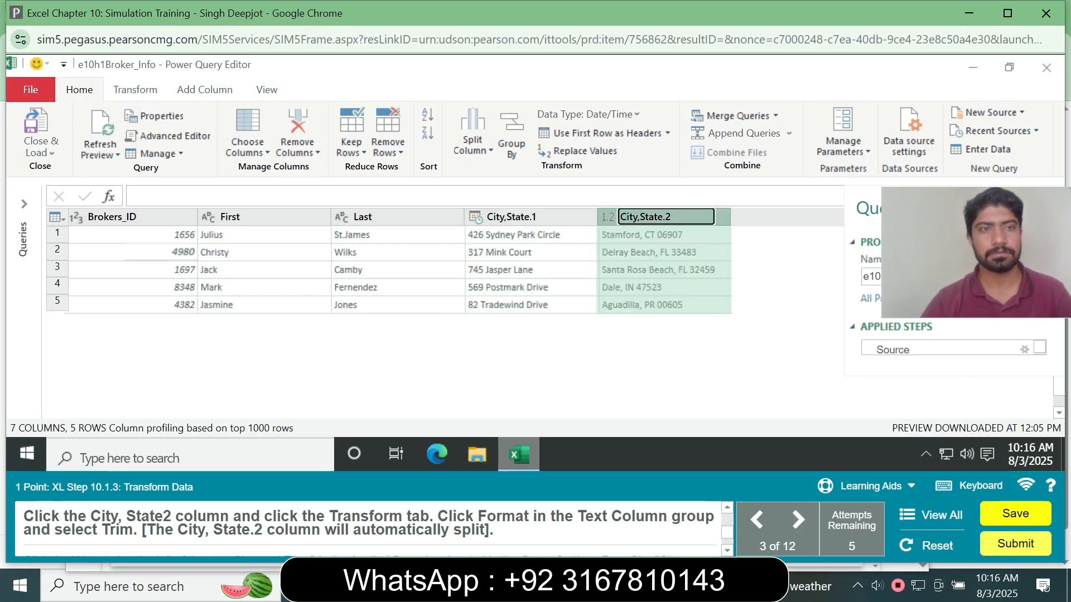
click(135, 90)
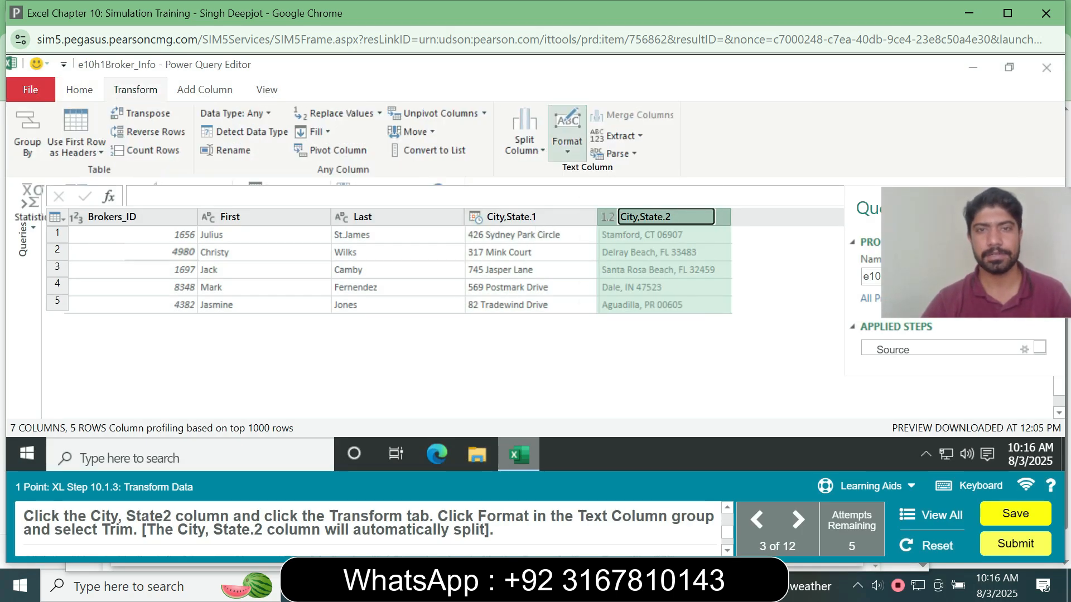
click(567, 132)
click(583, 236)
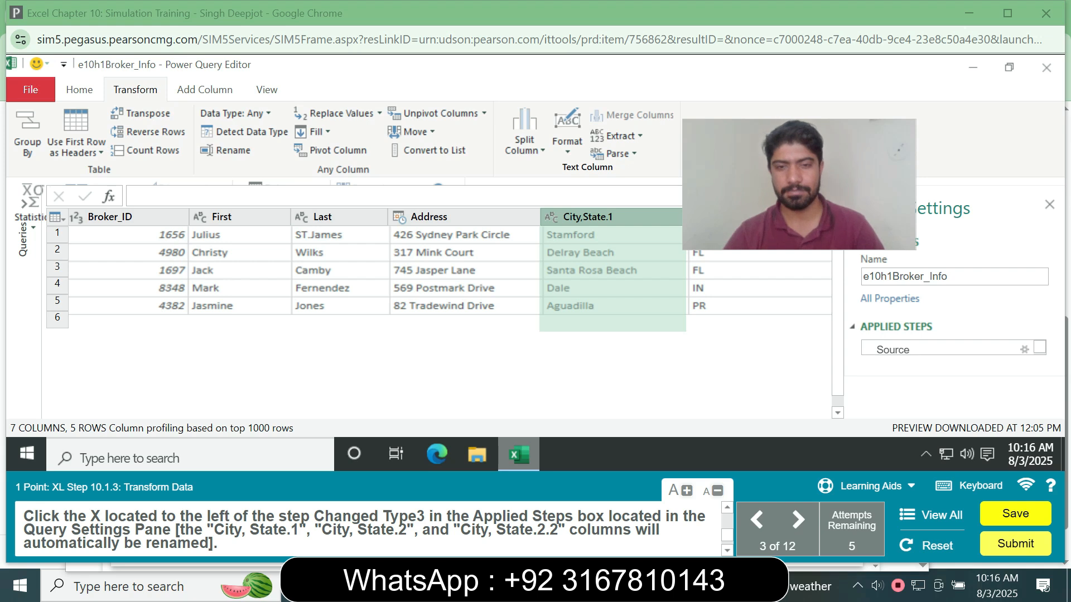
- Remove the Changed Type3 applied step and load the broker query into the workbook
drag(1040, 347, 1040, 357)
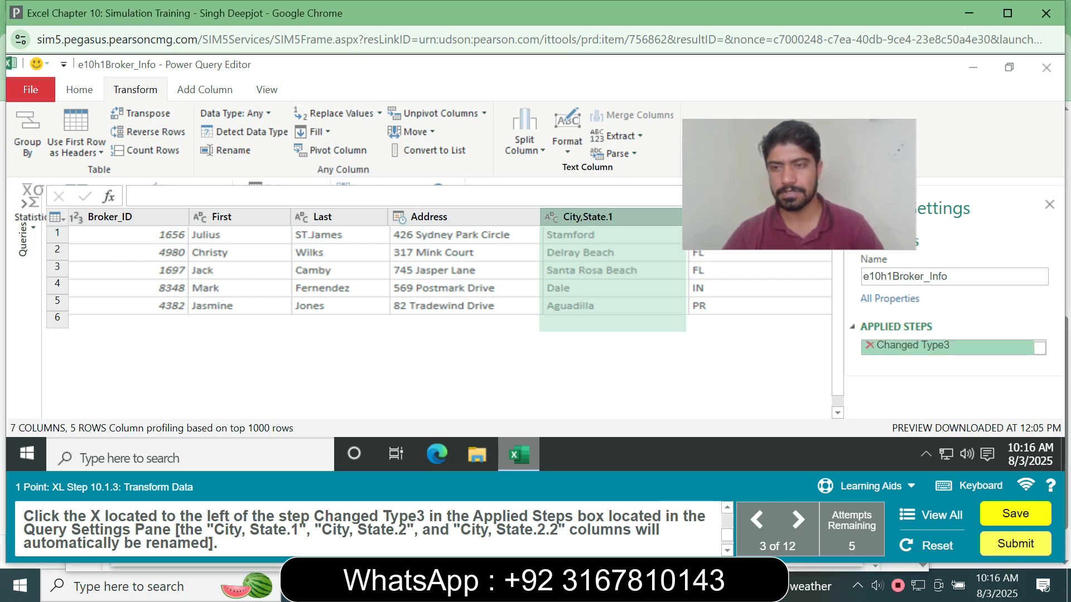
click(869, 345)
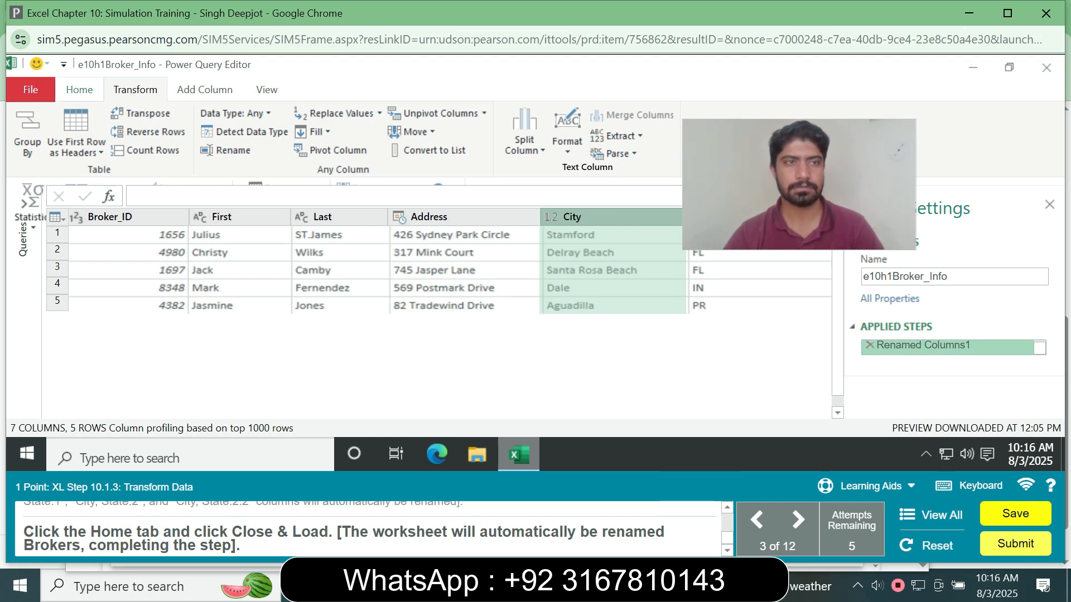
click(79, 90)
click(25, 125)
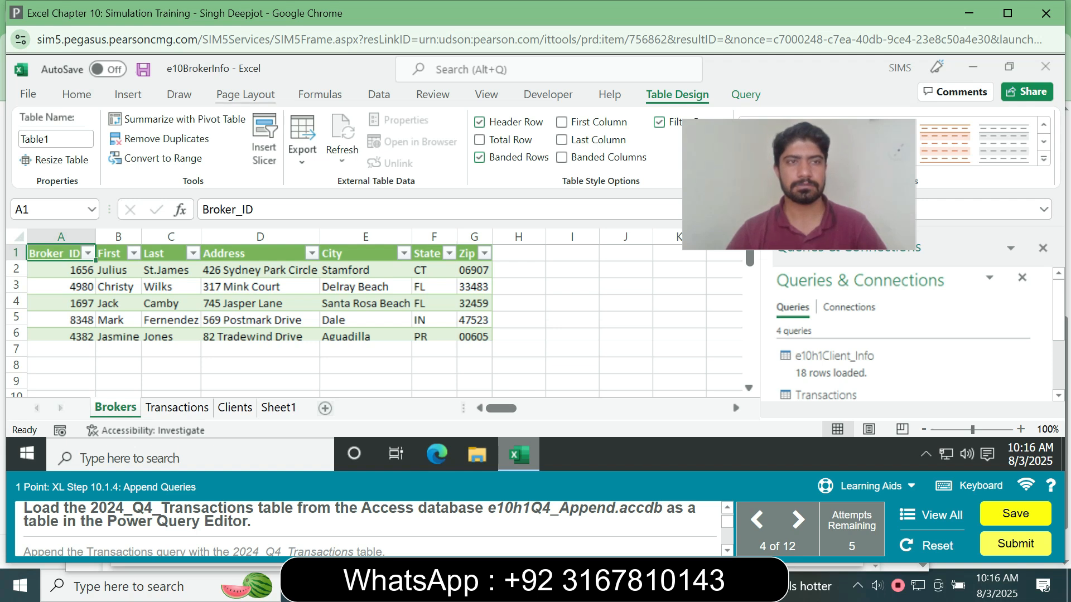
- Open e10h1Q4_Append.accdb as a Microsoft Access database import
click(379, 94)
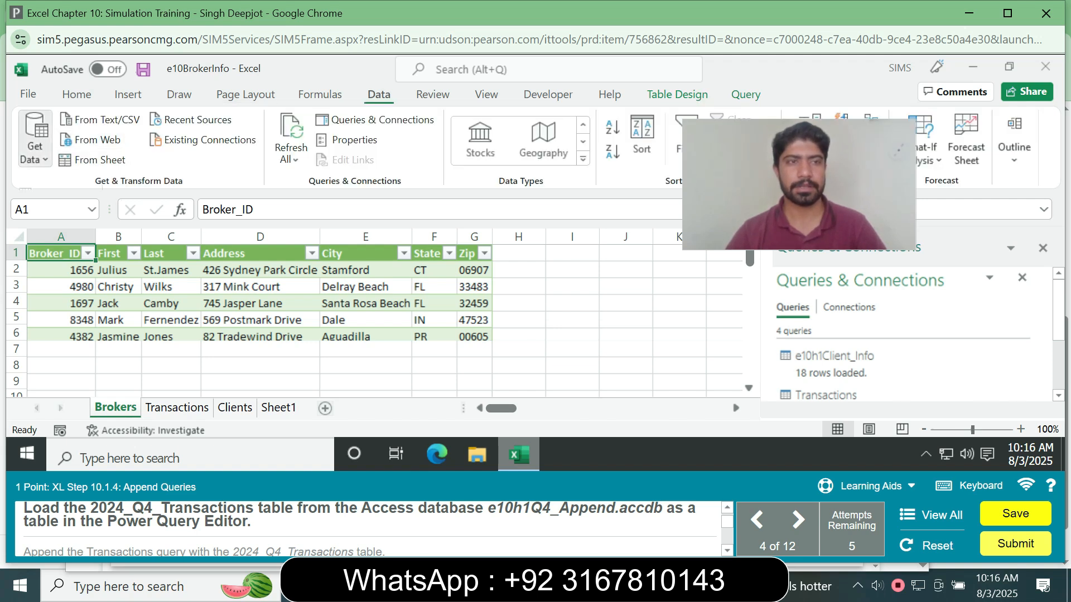
click(35, 147)
mouse_move(112, 224)
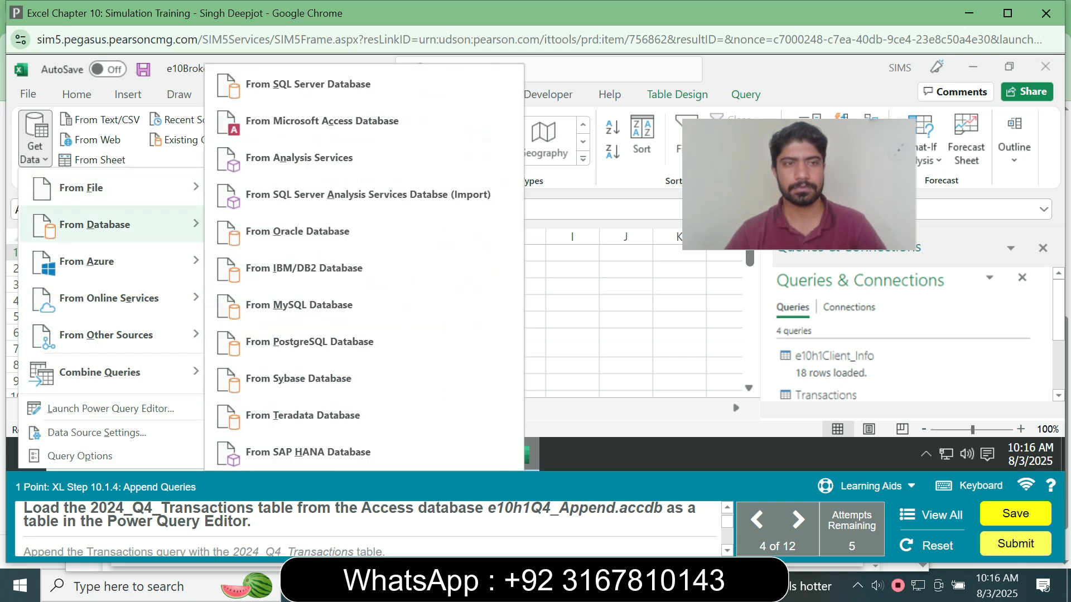
click(321, 120)
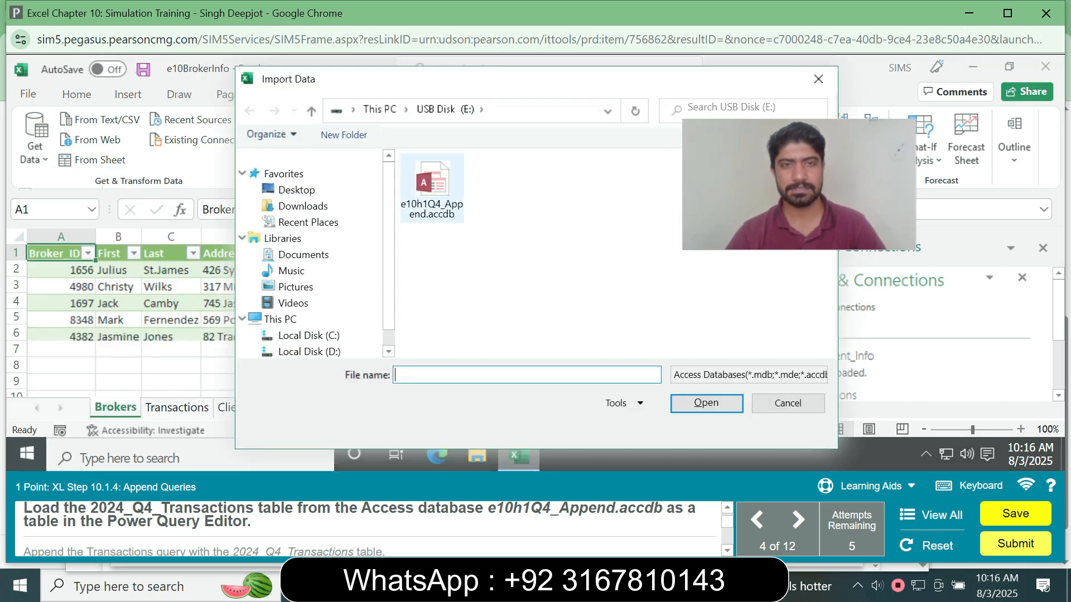
click(432, 188)
click(705, 403)
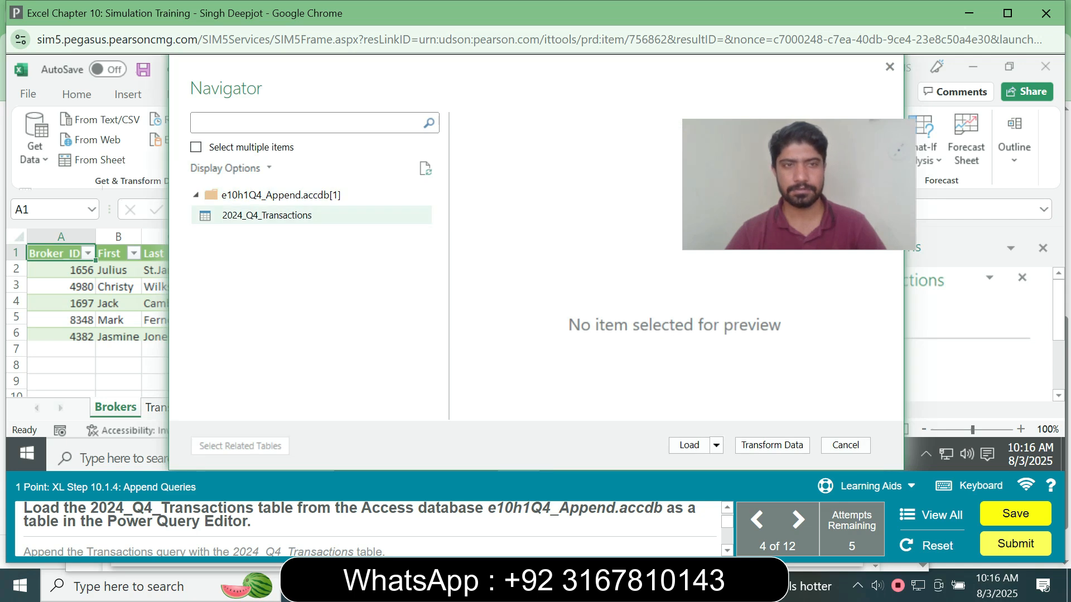
- Choose the 2024_Q4_Transactions table from e10h1Q4_Append.accdb and open it in the Power Query Editor for transforming
click(280, 195)
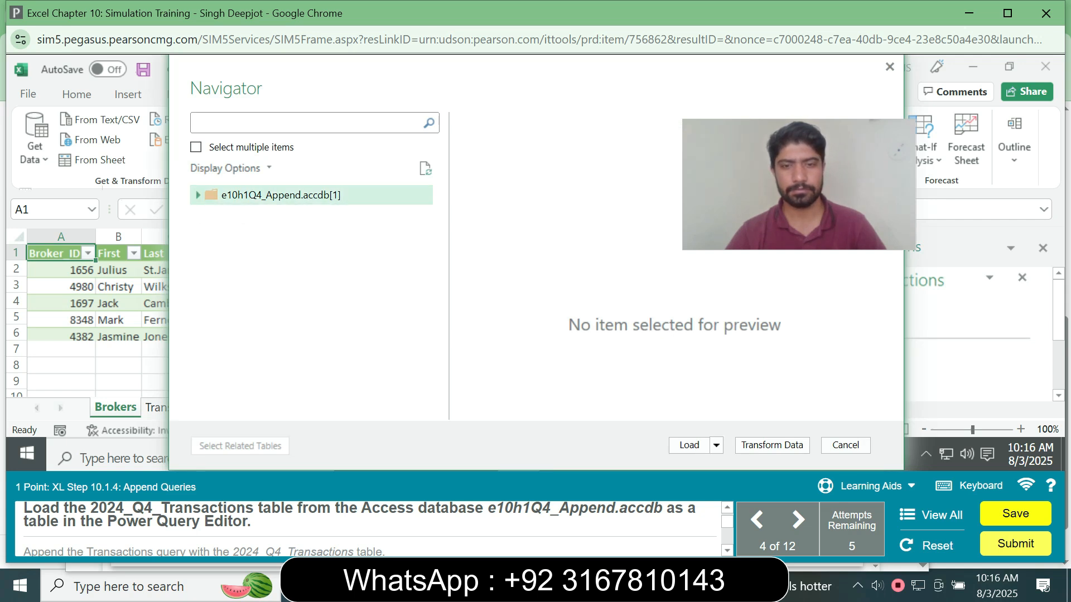
click(280, 196)
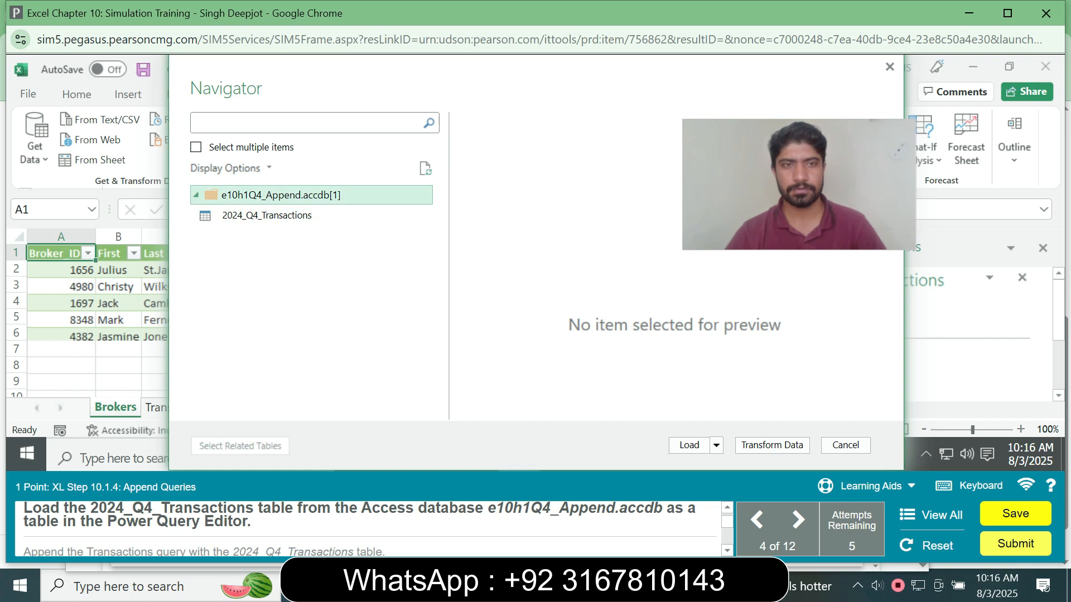
click(280, 195)
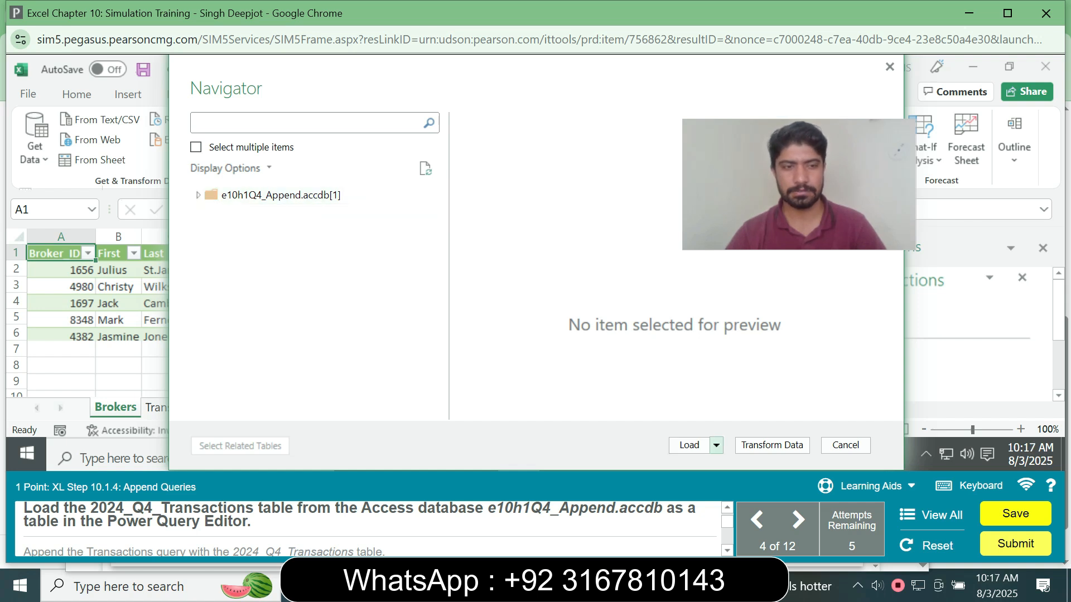
click(772, 445)
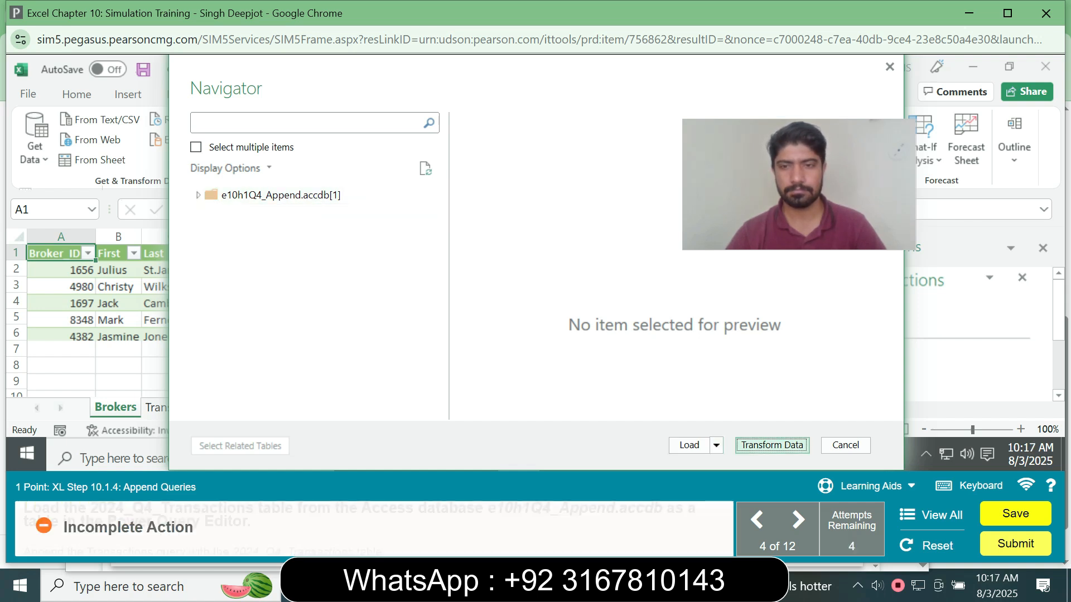
click(716, 445)
click(281, 195)
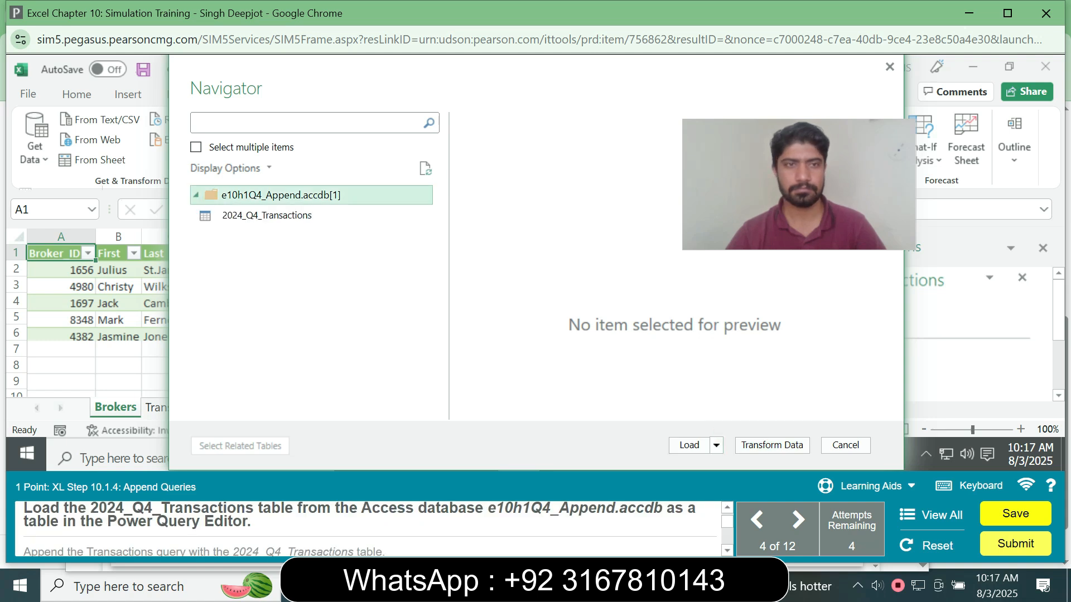
click(275, 215)
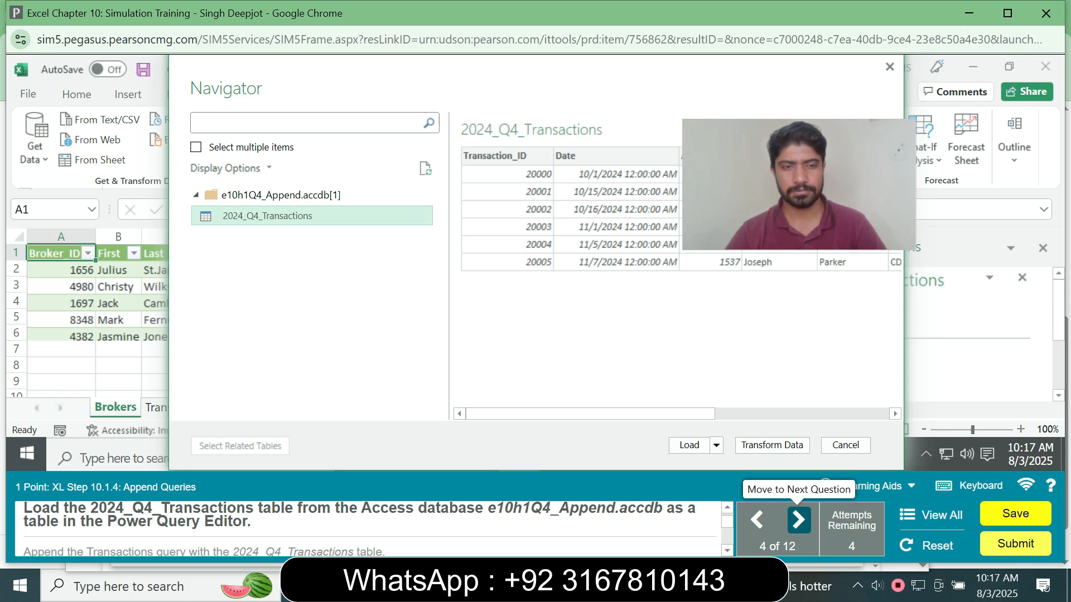
click(771, 445)
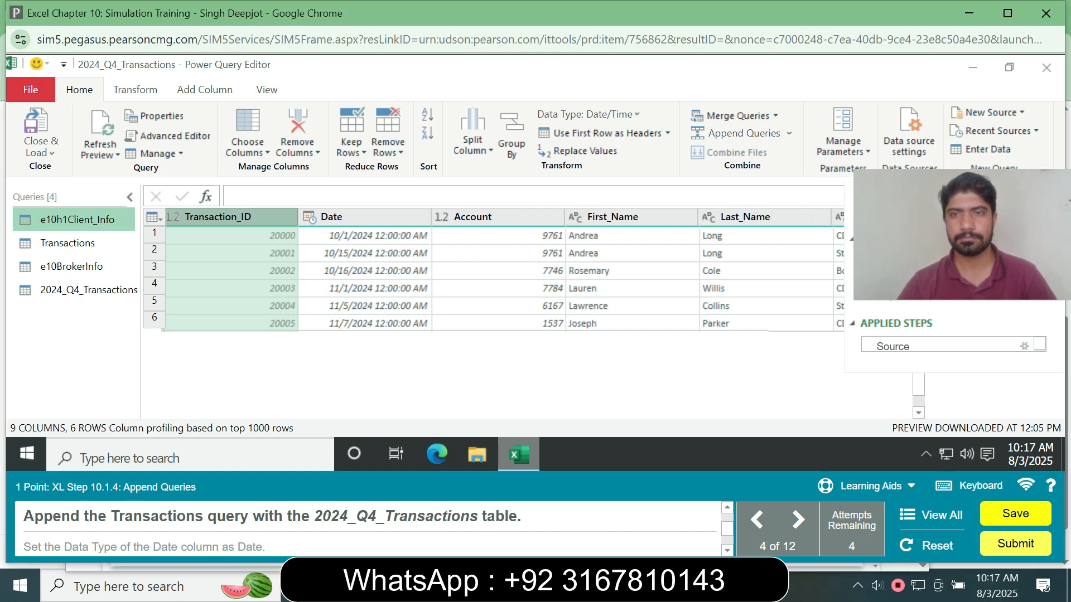
- Try to start Append Queries while the 2024_Q4_Transactions data is displayed
right_click(788, 133)
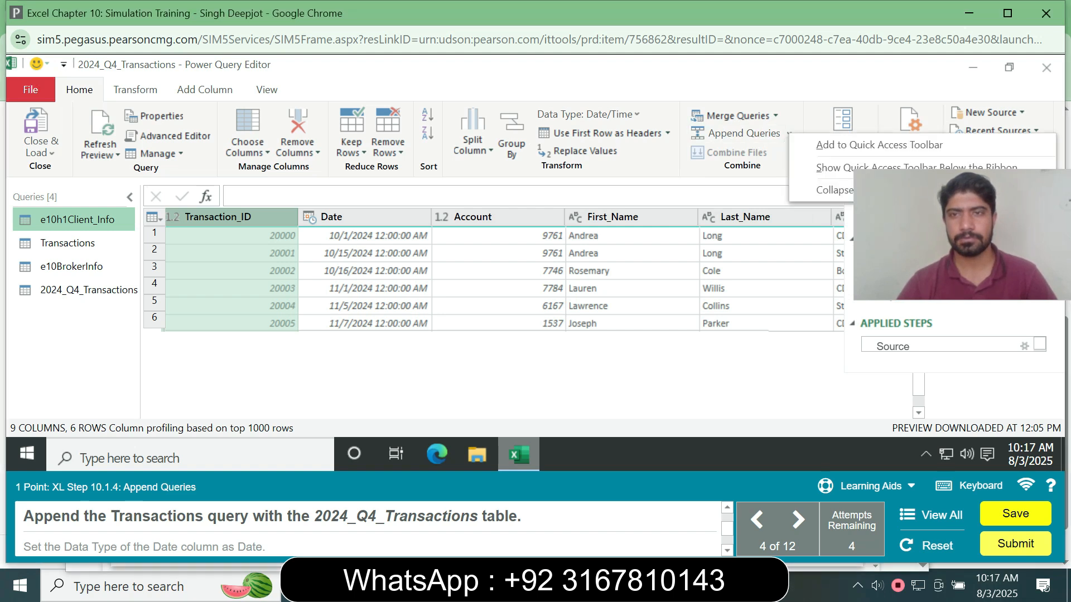
click(789, 133)
click(788, 134)
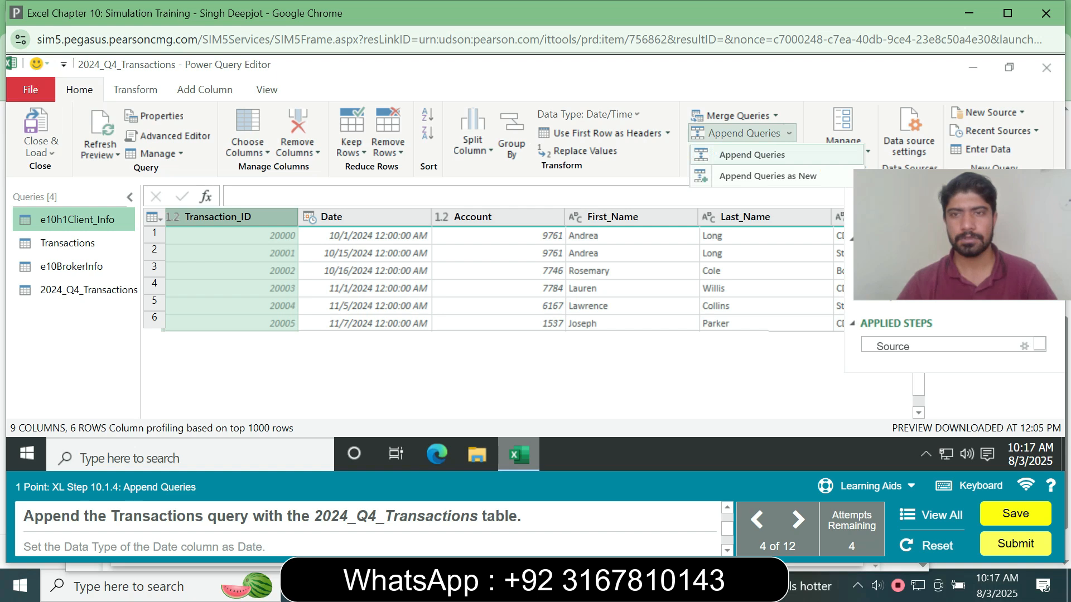
click(742, 151)
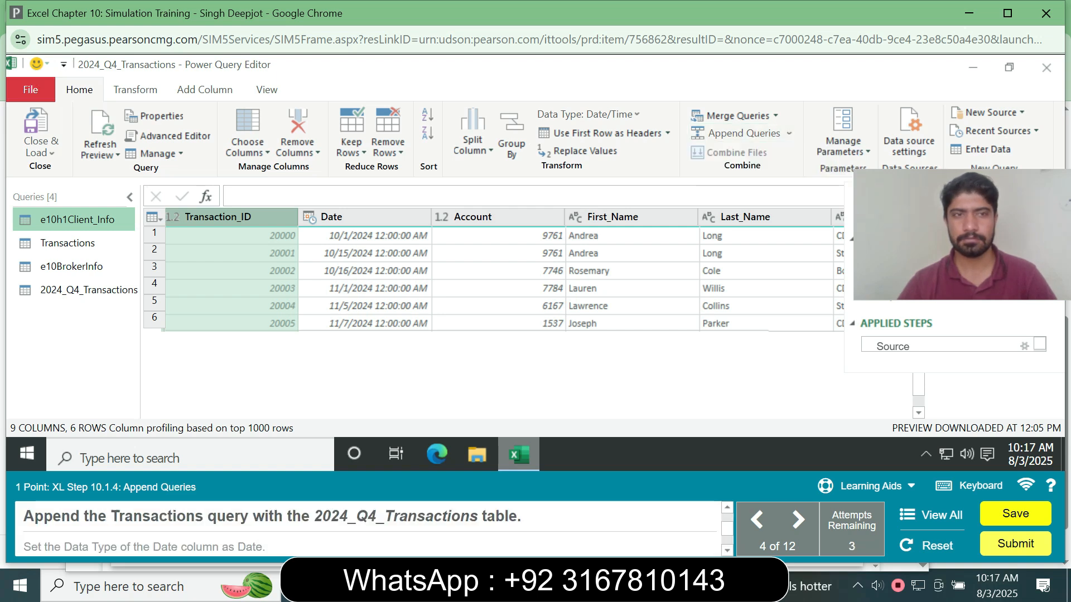
- Append the 2024_Q4_Transactions table to the Transactions query as a two-table append
click(67, 243)
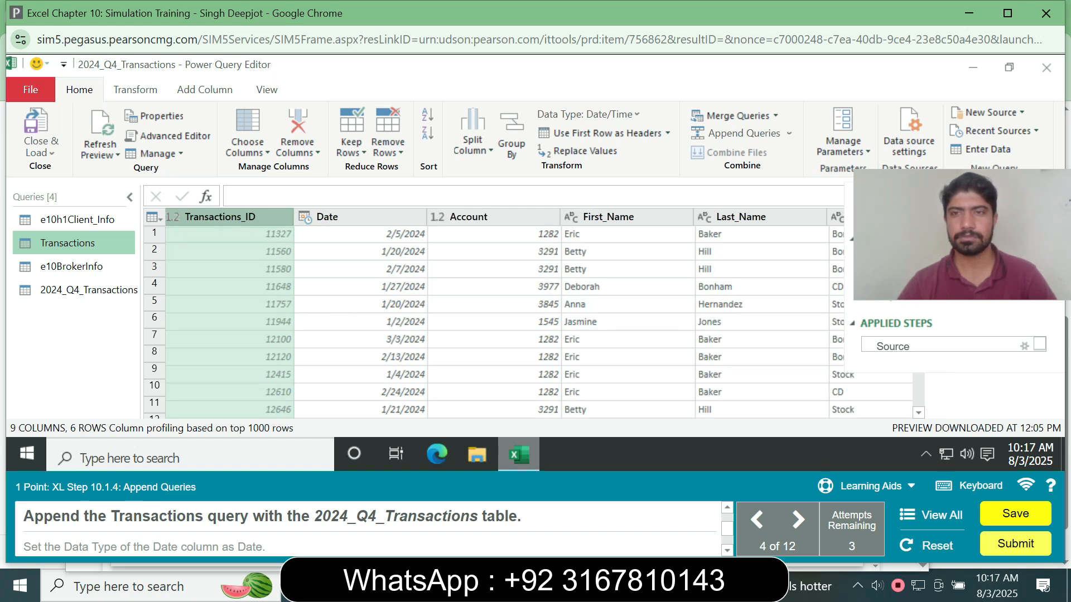
click(787, 134)
click(763, 155)
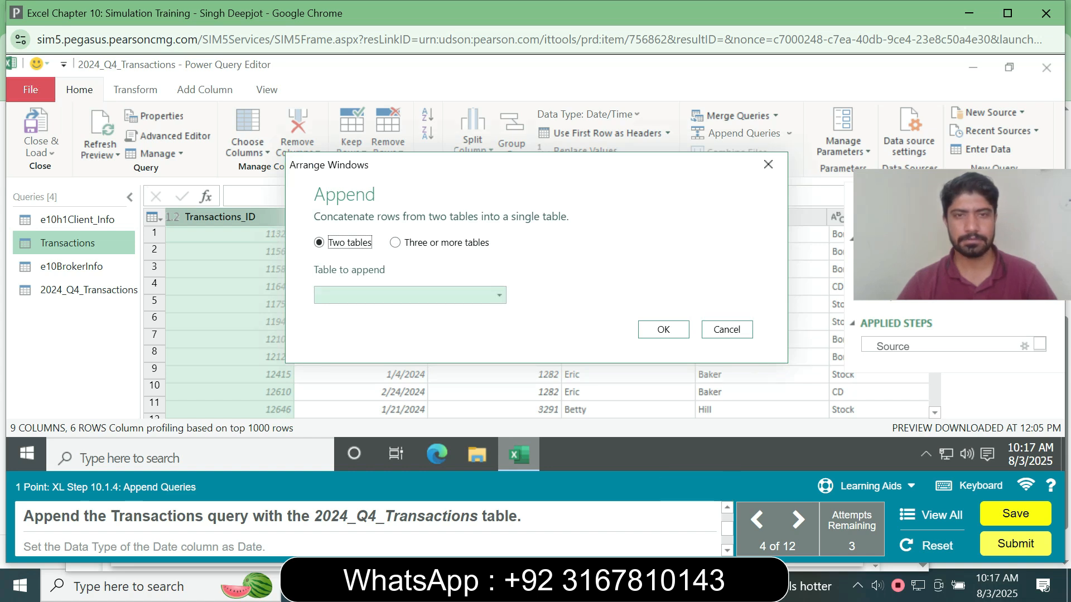
click(410, 295)
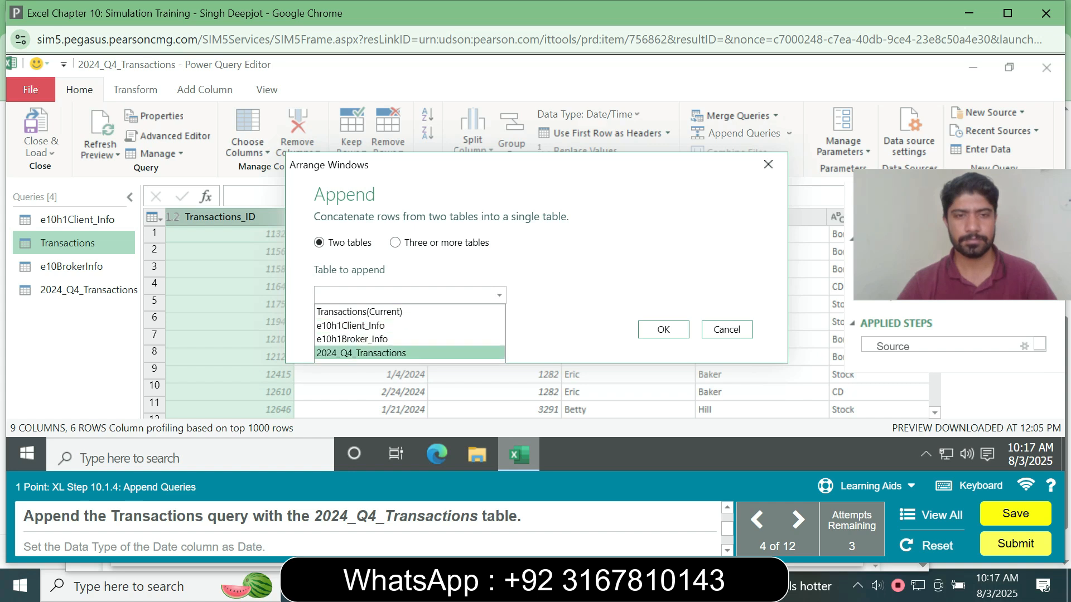
click(361, 353)
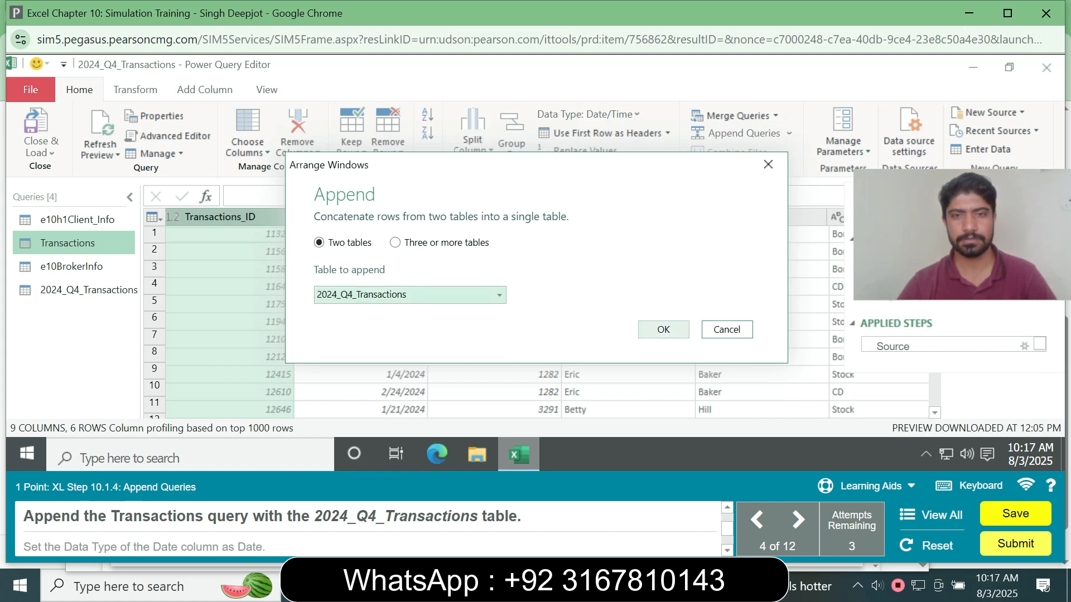
click(663, 330)
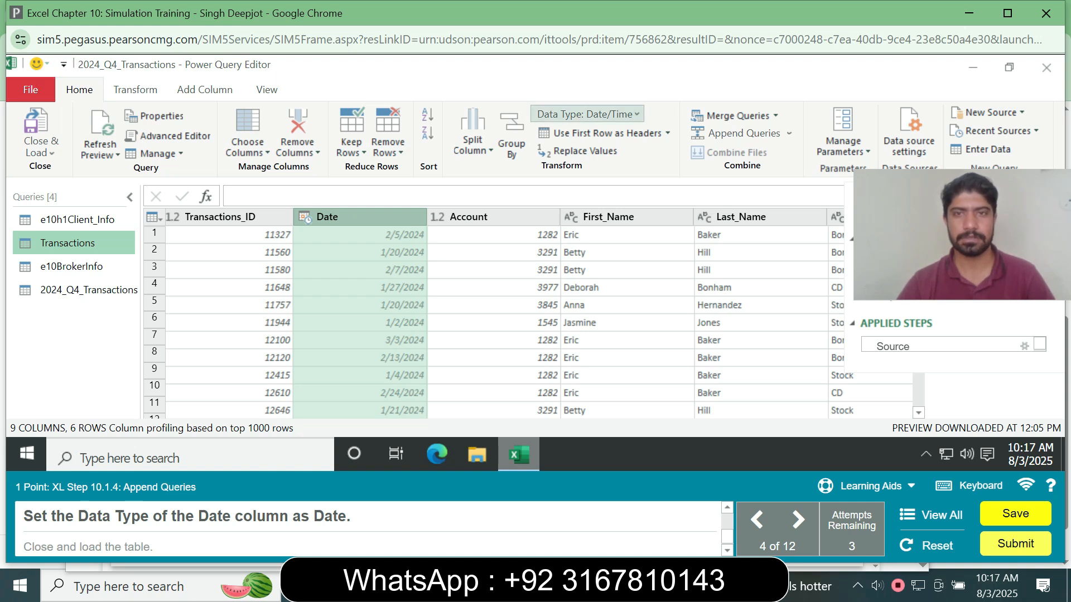
- Set the data type of the Transactions query's Date column to Date and load the queries into the workbook
click(589, 114)
click(574, 241)
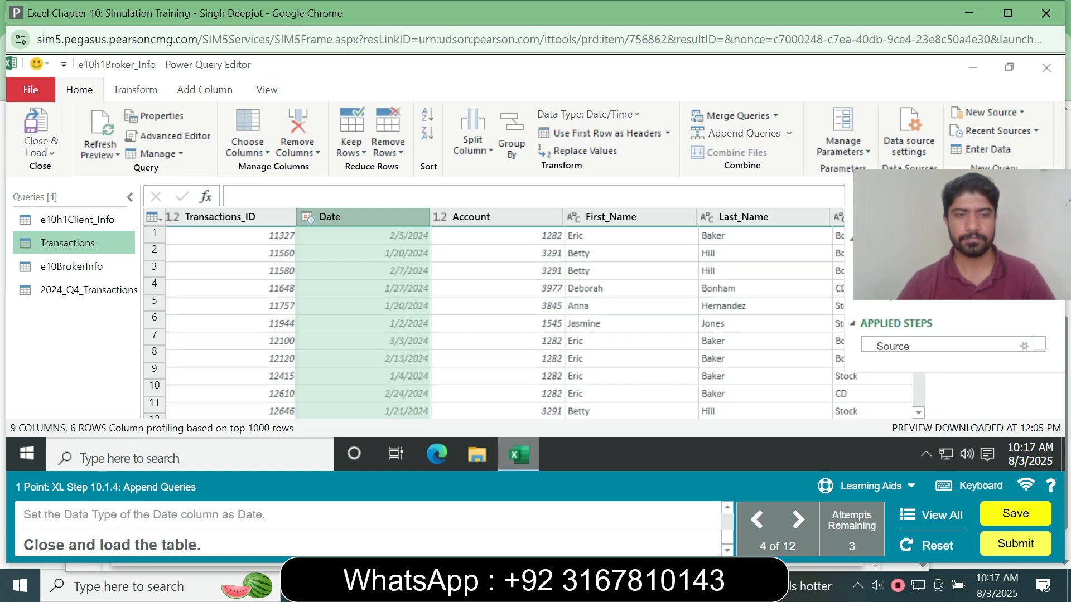
click(38, 134)
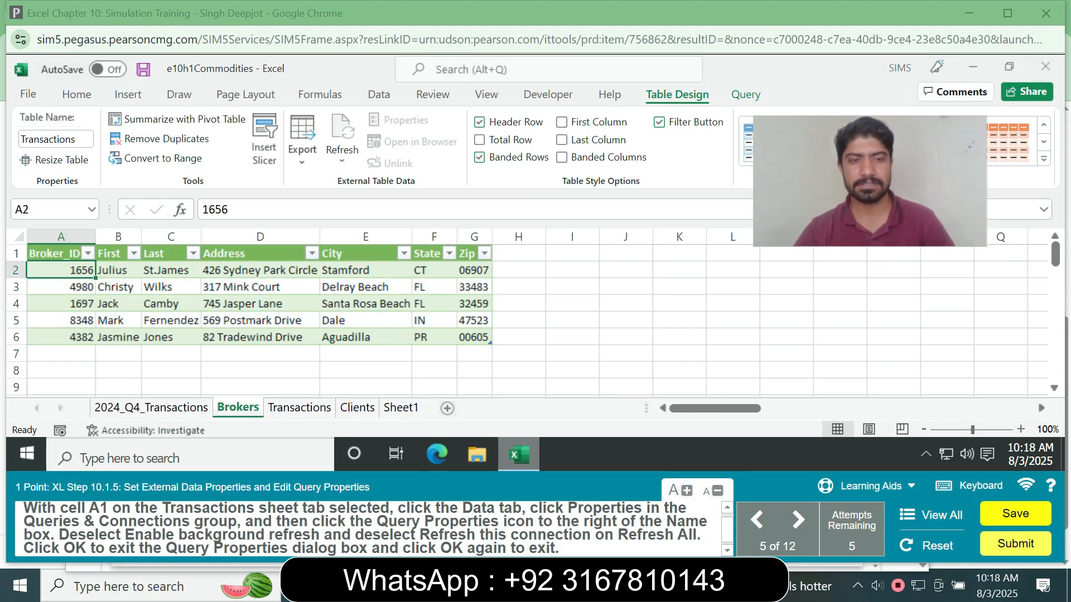
click(55, 254)
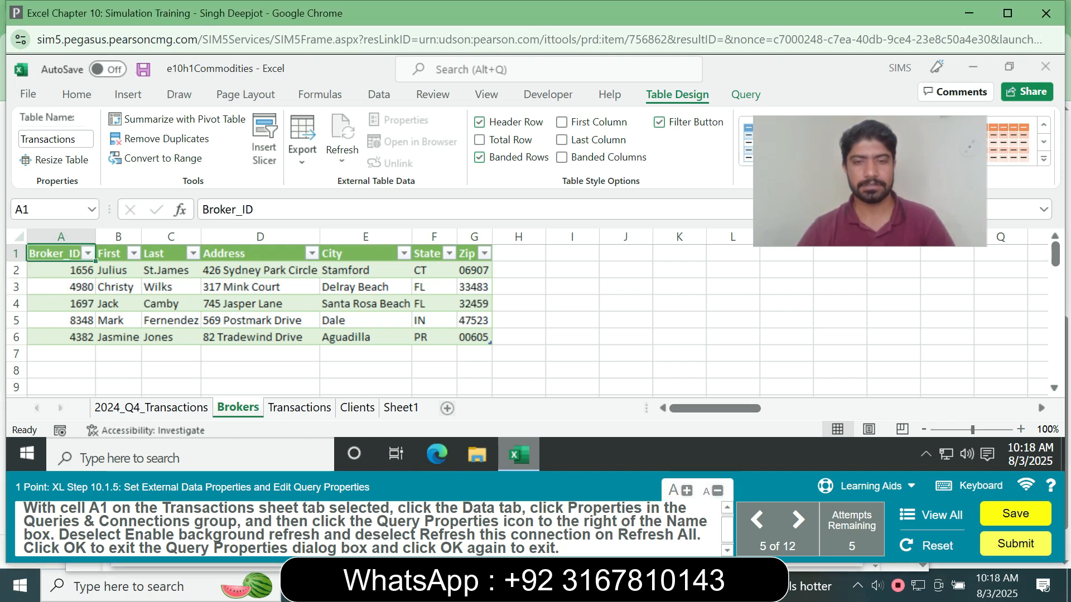
click(379, 95)
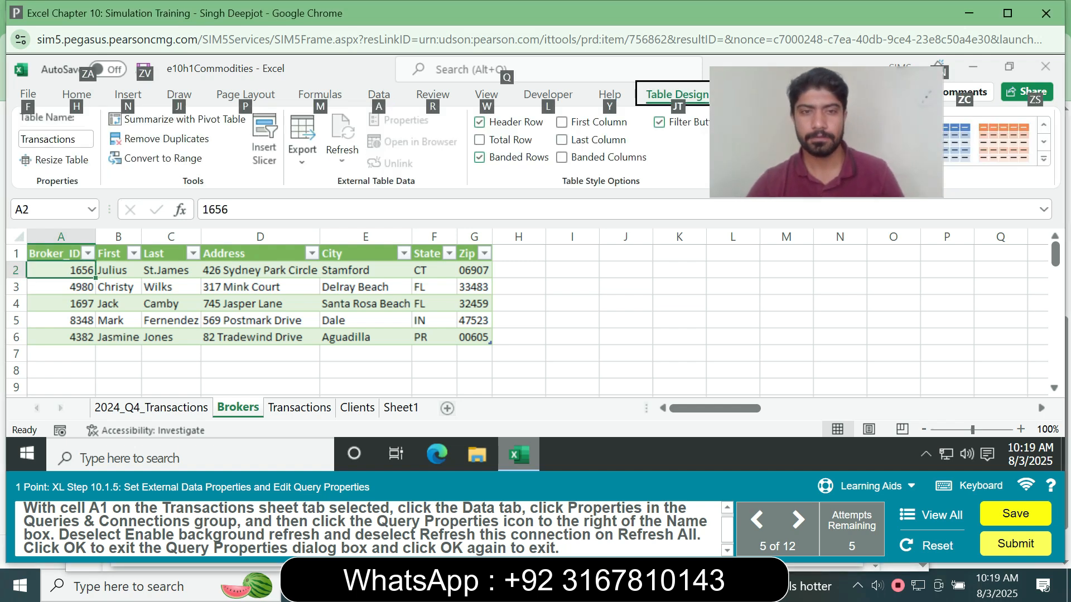
click(366, 320)
- Turn off background refresh and refreshing on Refresh All in the query properties of the Transactions worksheet's table
click(300, 408)
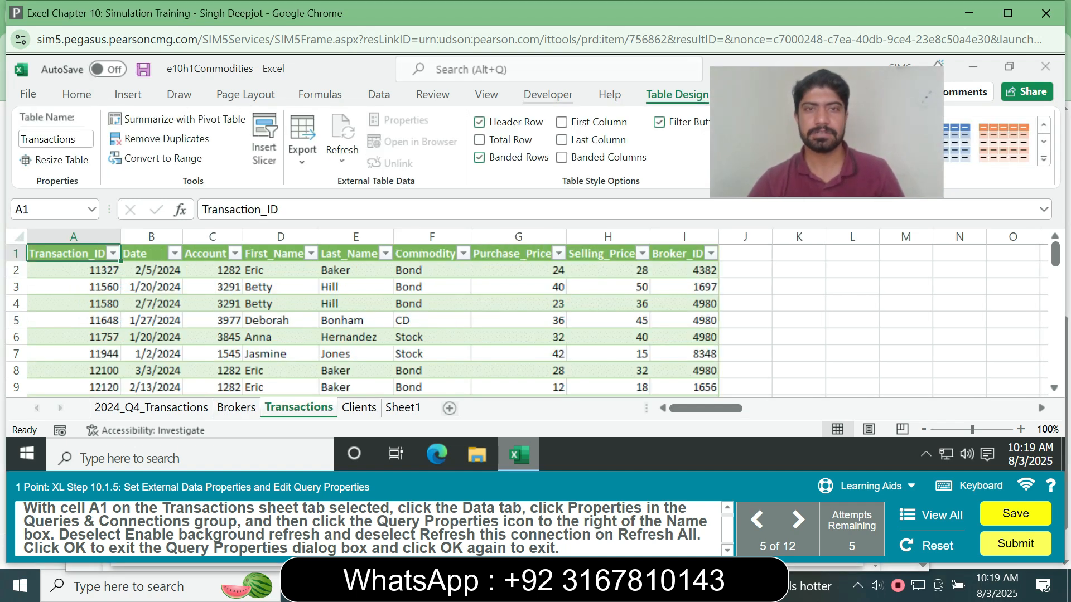
click(379, 94)
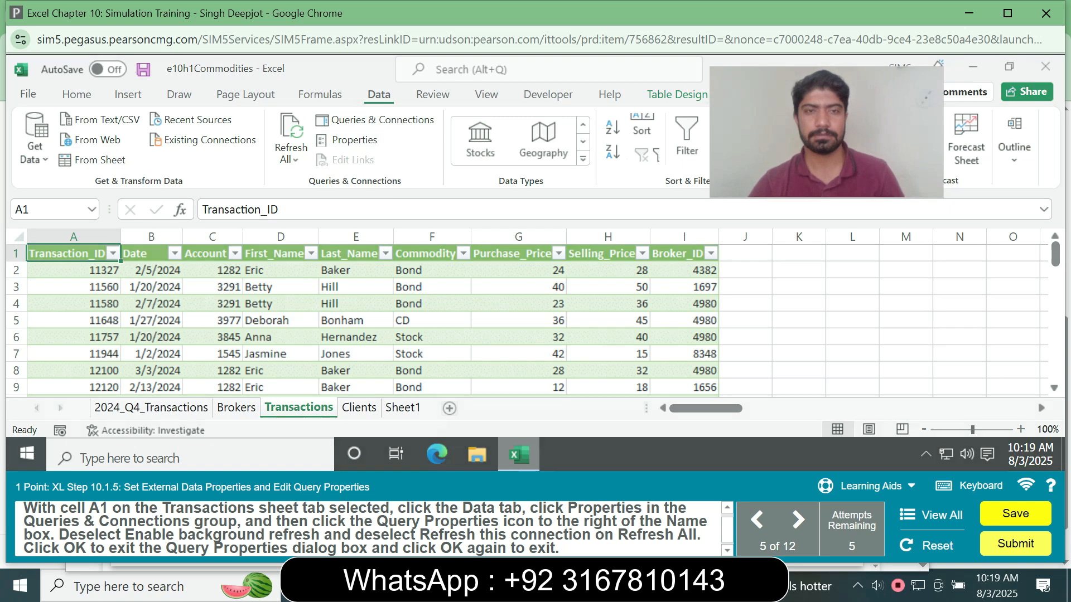
click(351, 140)
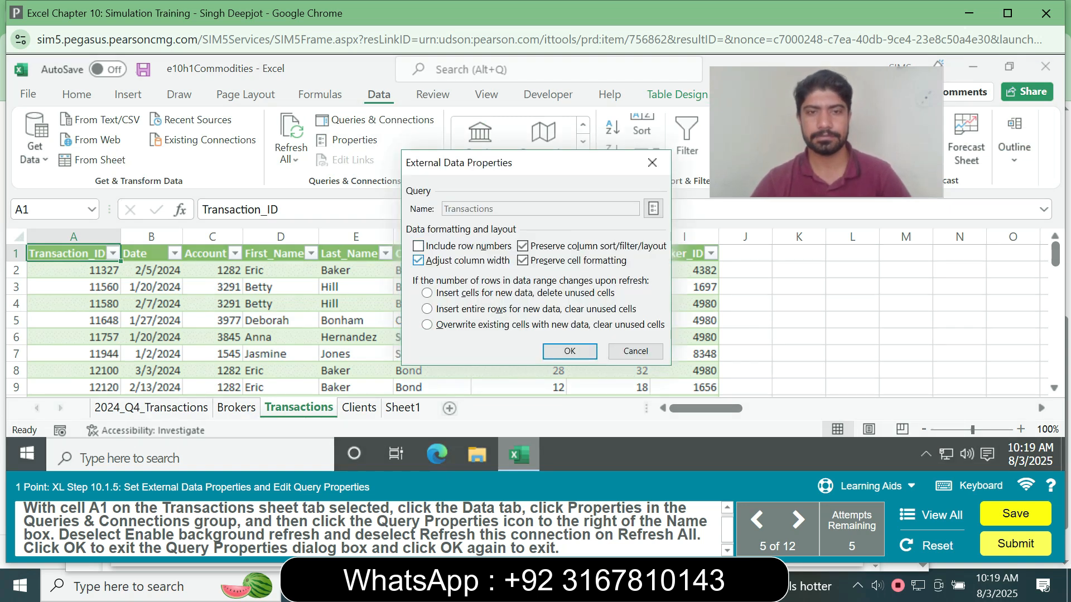
click(653, 209)
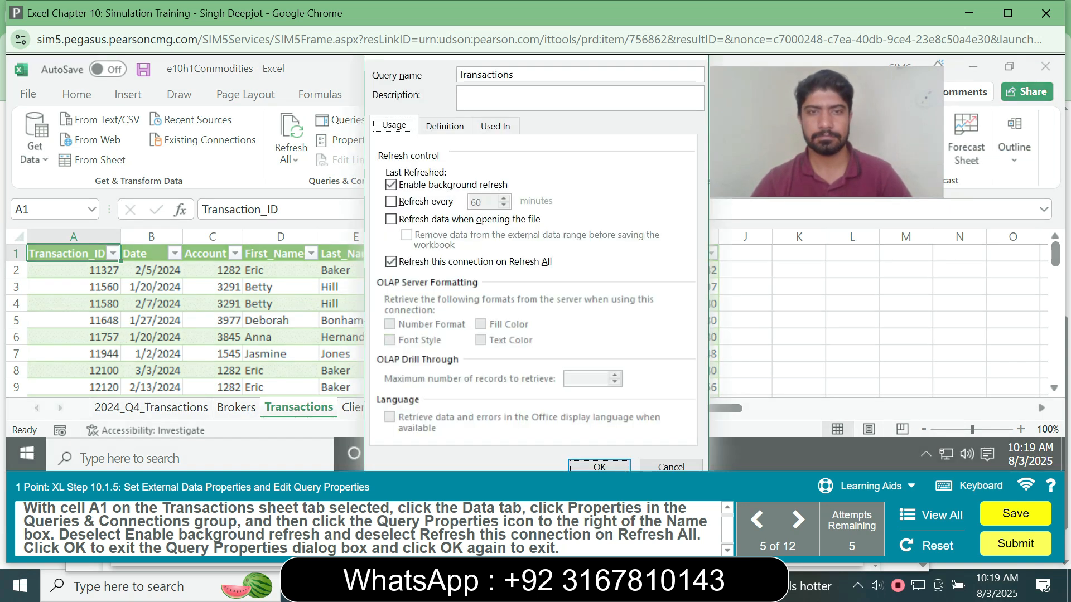
click(391, 185)
click(390, 261)
click(600, 467)
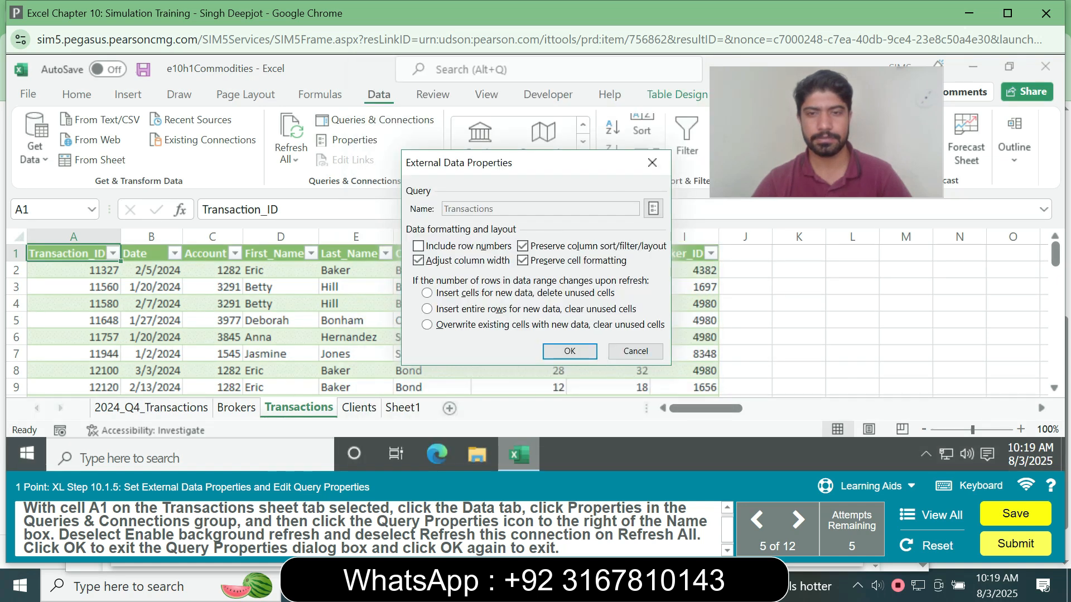
click(569, 351)
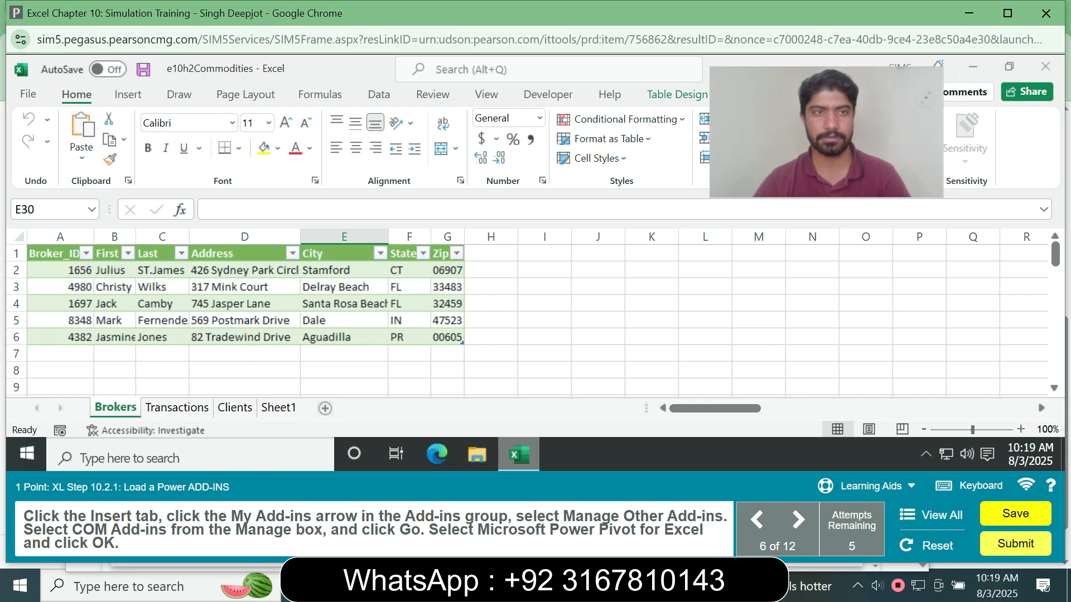
- Open the Excel options for managing other add-ins
click(128, 95)
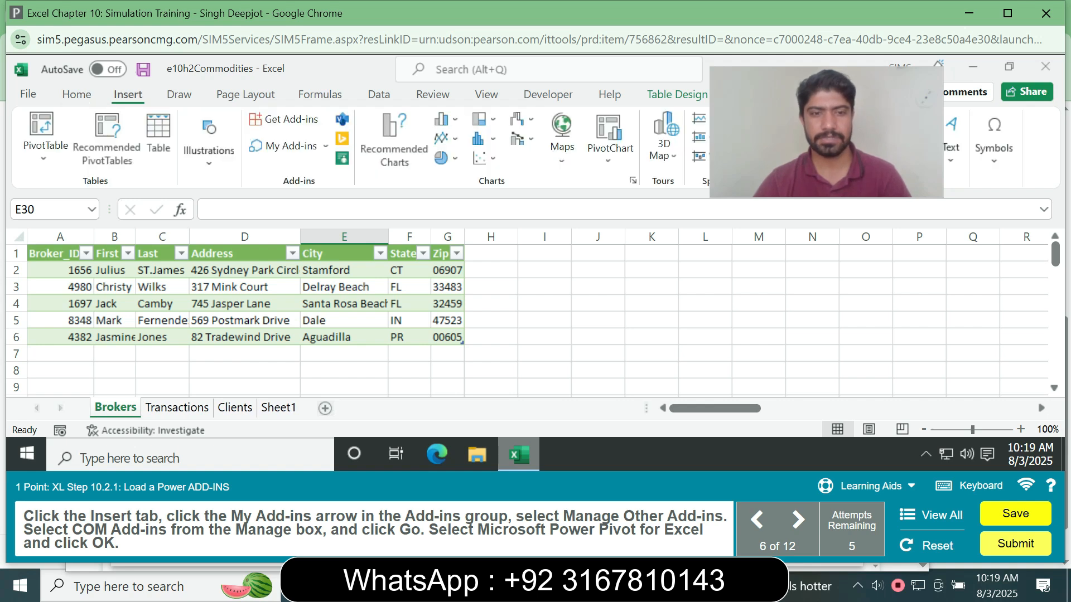
click(325, 146)
click(325, 146)
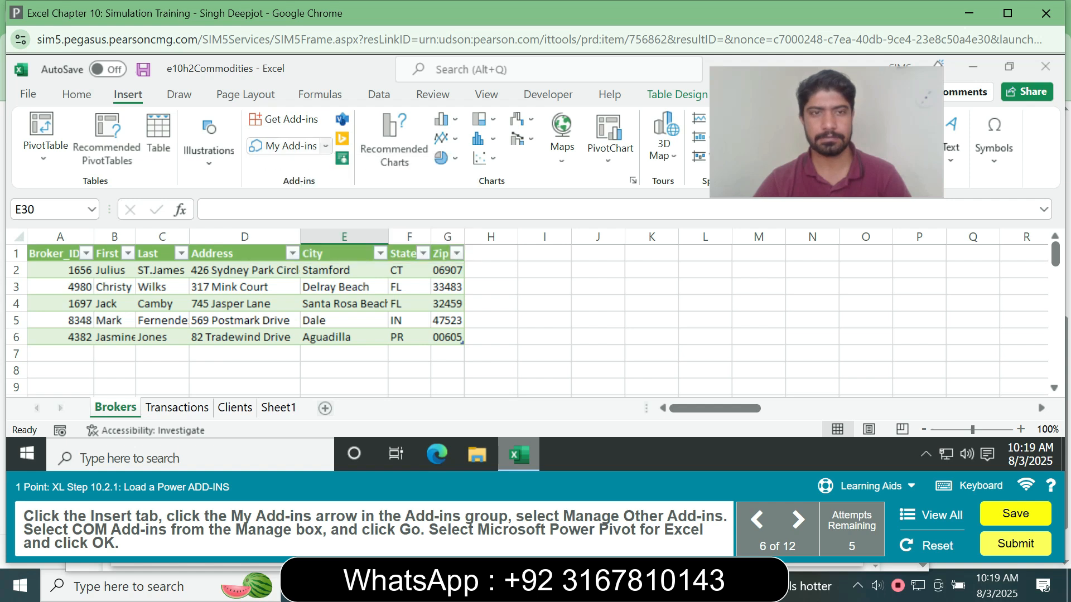
click(325, 146)
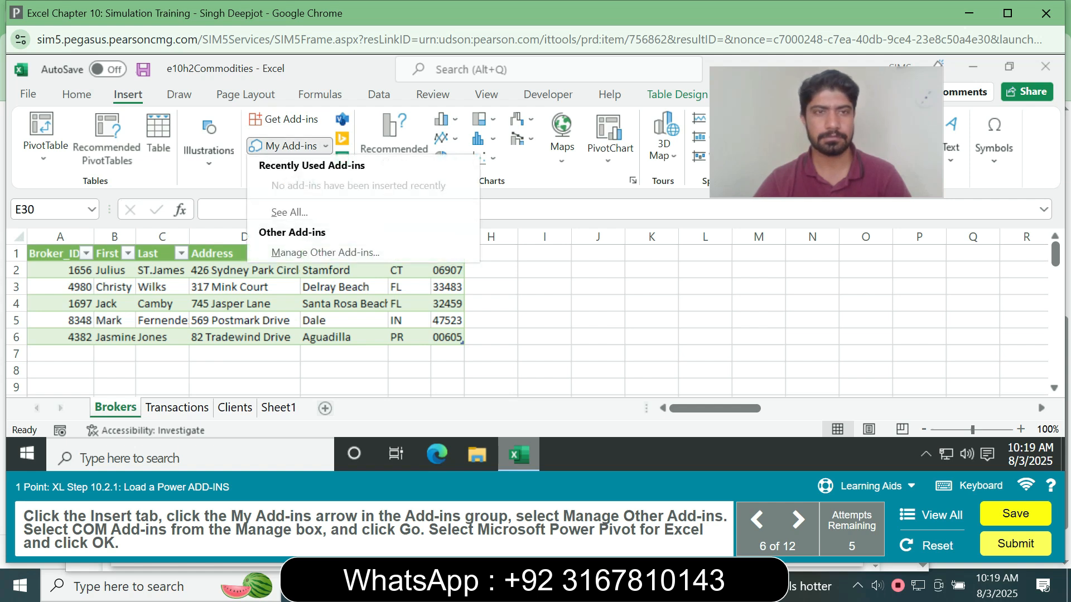
click(289, 212)
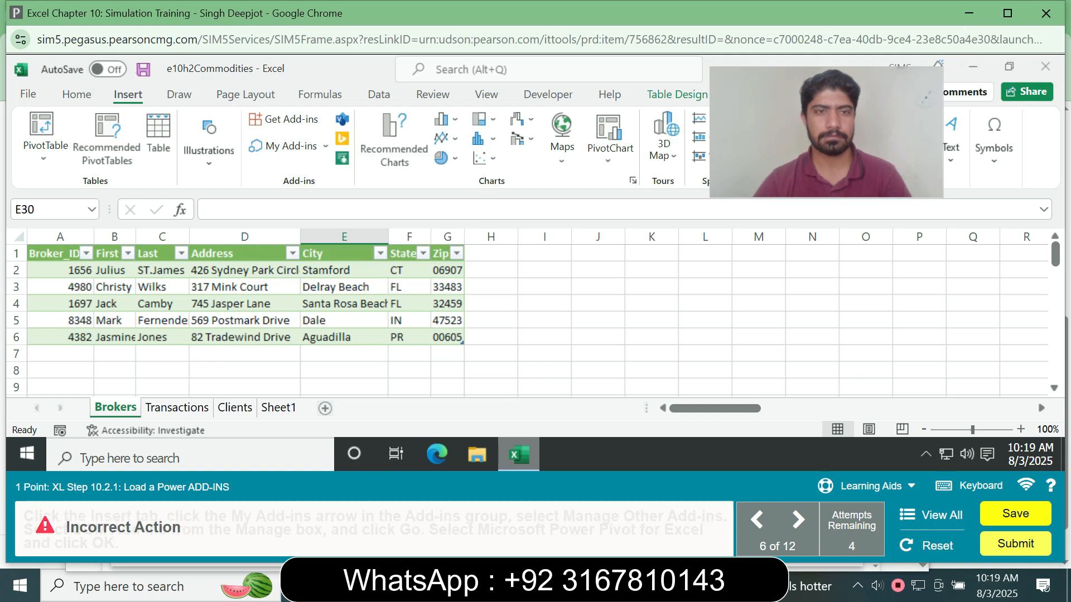
click(325, 146)
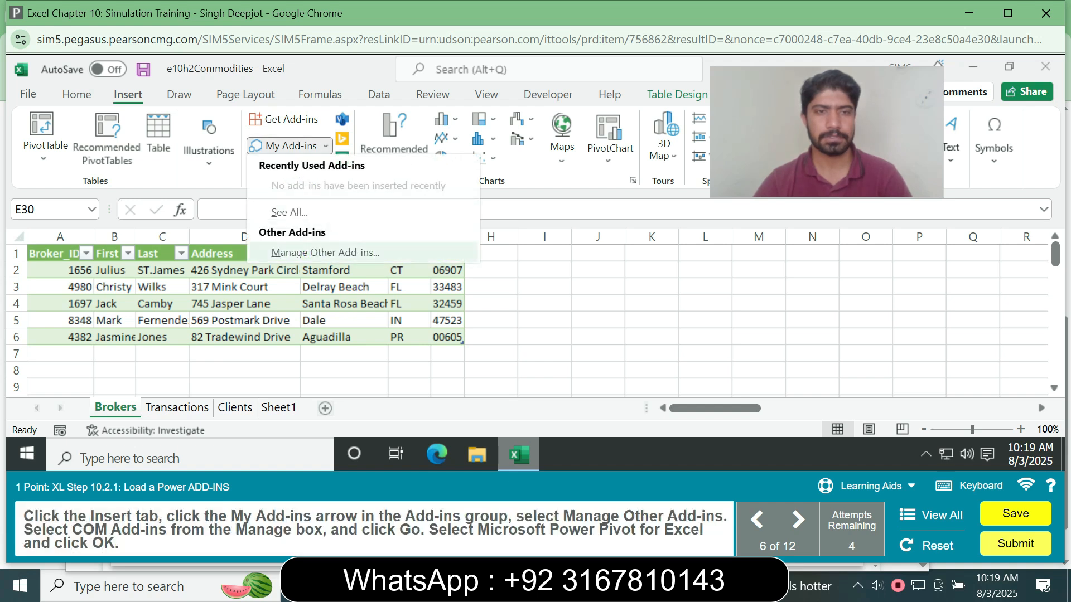
click(325, 252)
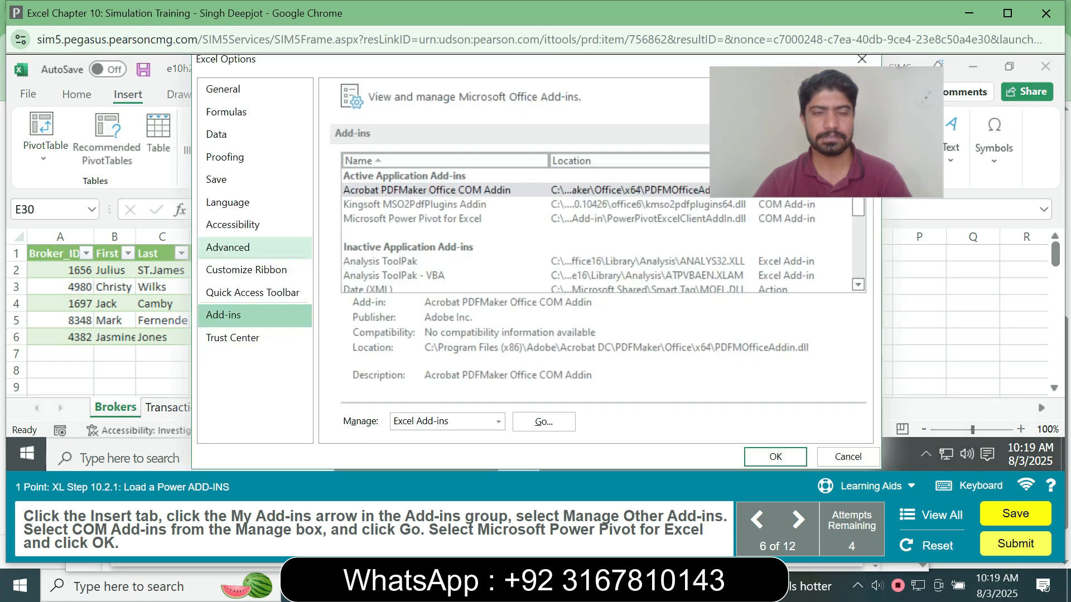
- Enable the Microsoft Power Pivot for Excel add-in among the COM Add-ins
click(446, 421)
click(415, 358)
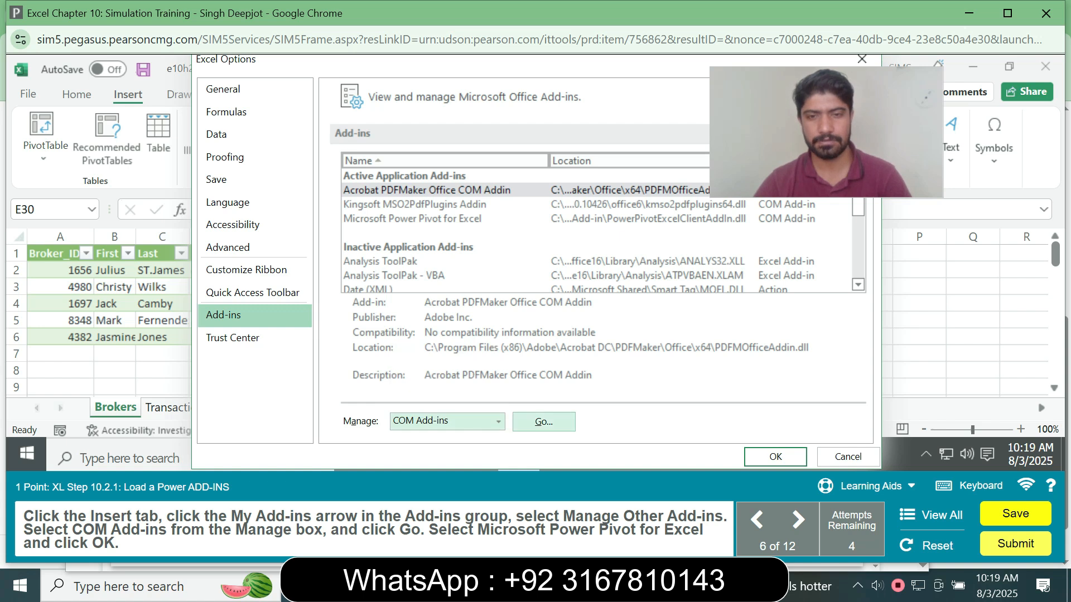
click(544, 422)
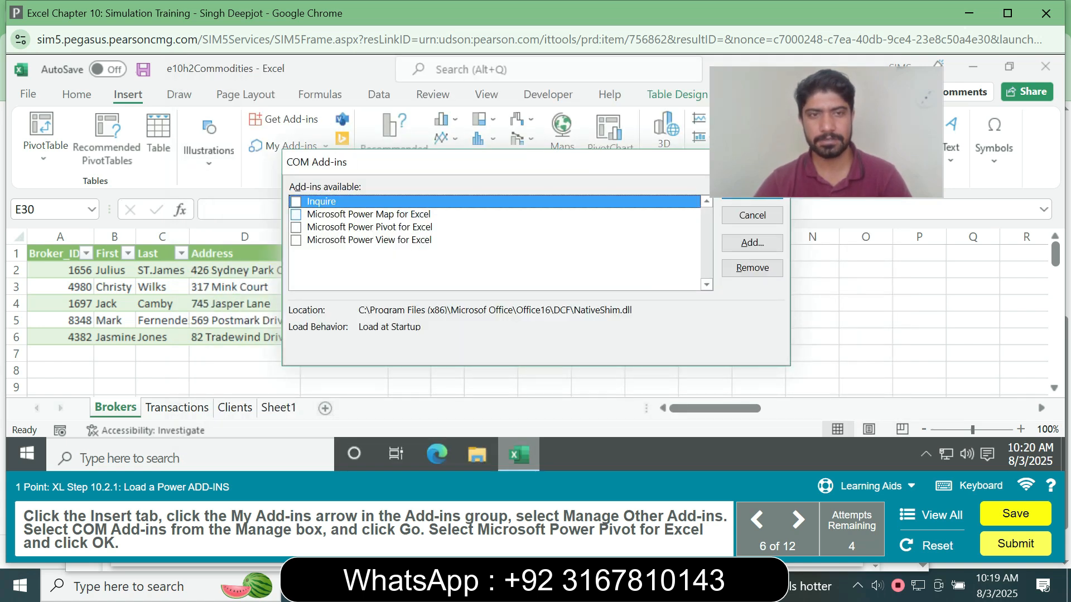
click(295, 227)
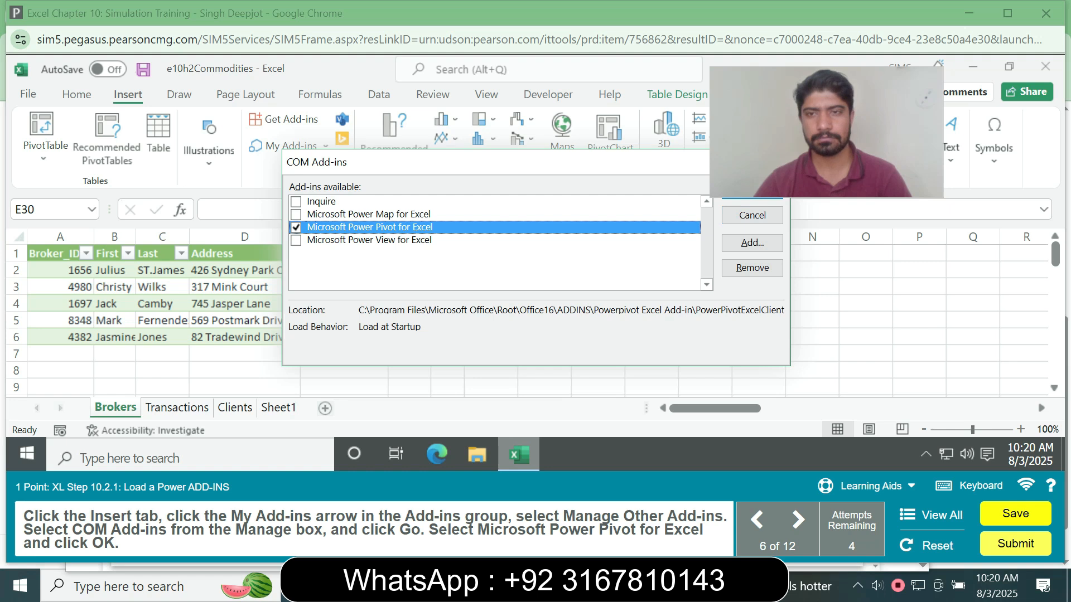
drag(825, 133, 828, 110)
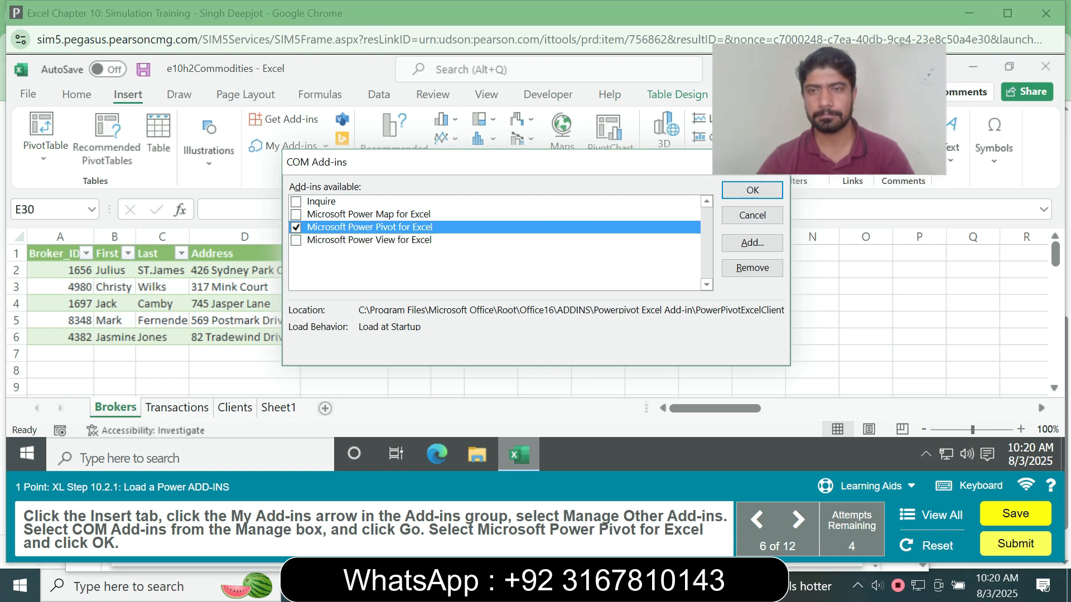
click(752, 189)
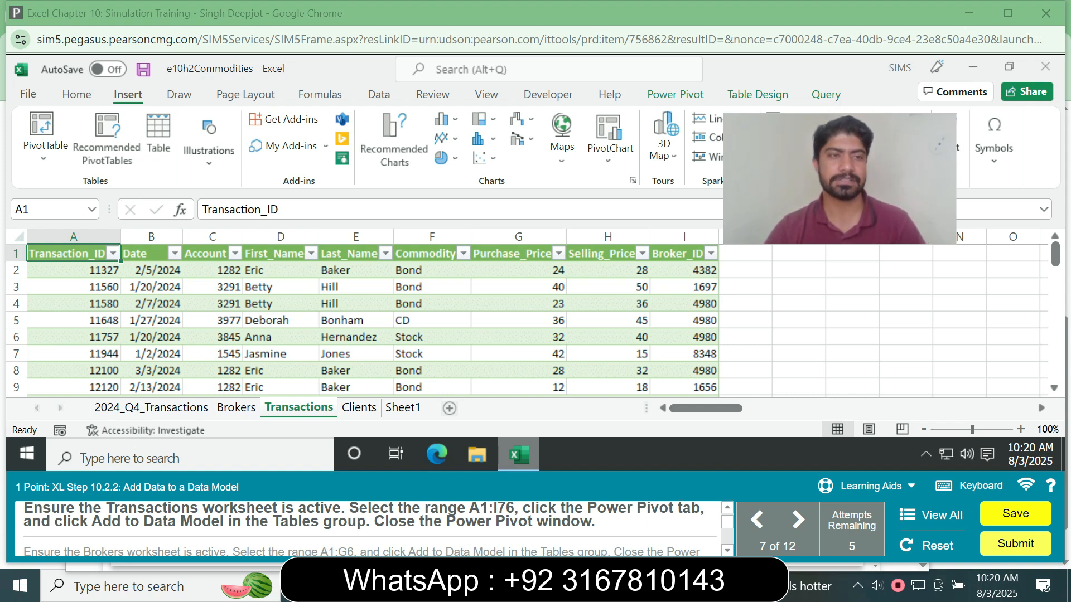
- Add the range A1:I76 of the Transactions worksheet to the data model and close the Power Pivot window
click(47, 210)
text(A1:)
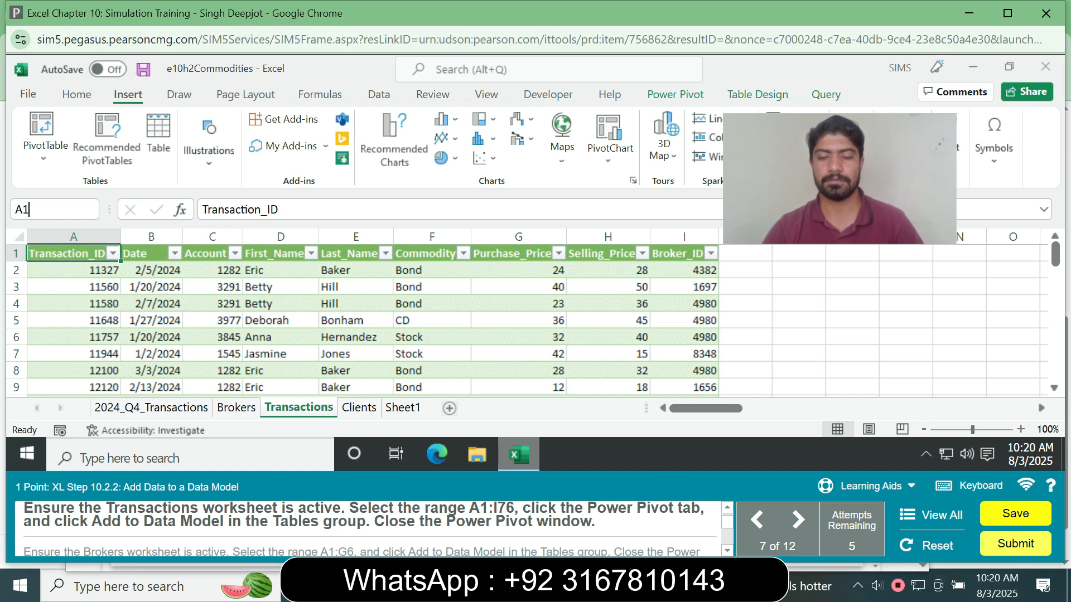
text(I76)
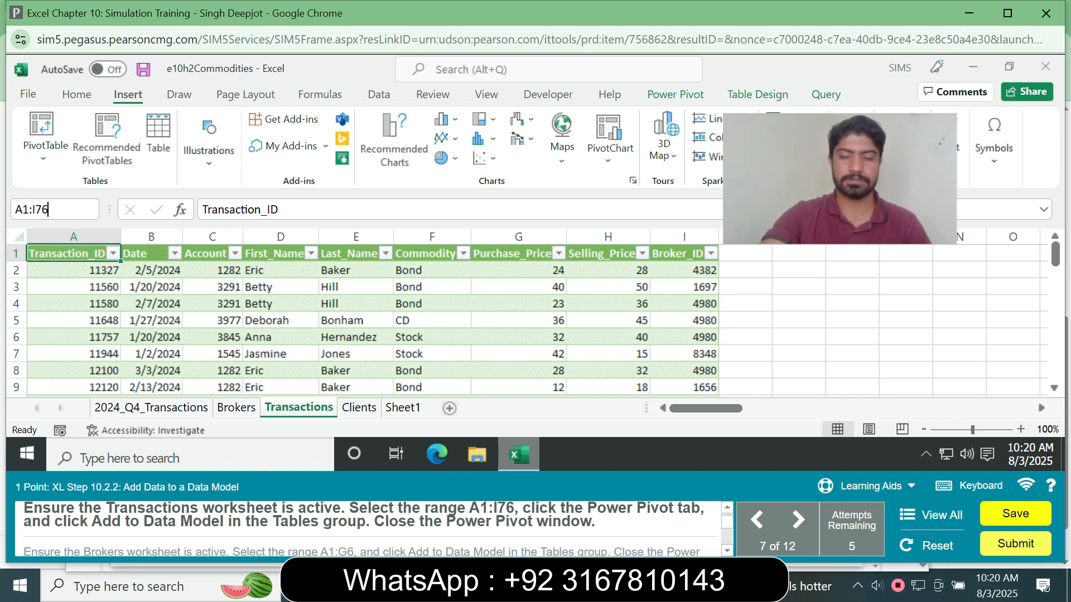
key(Return)
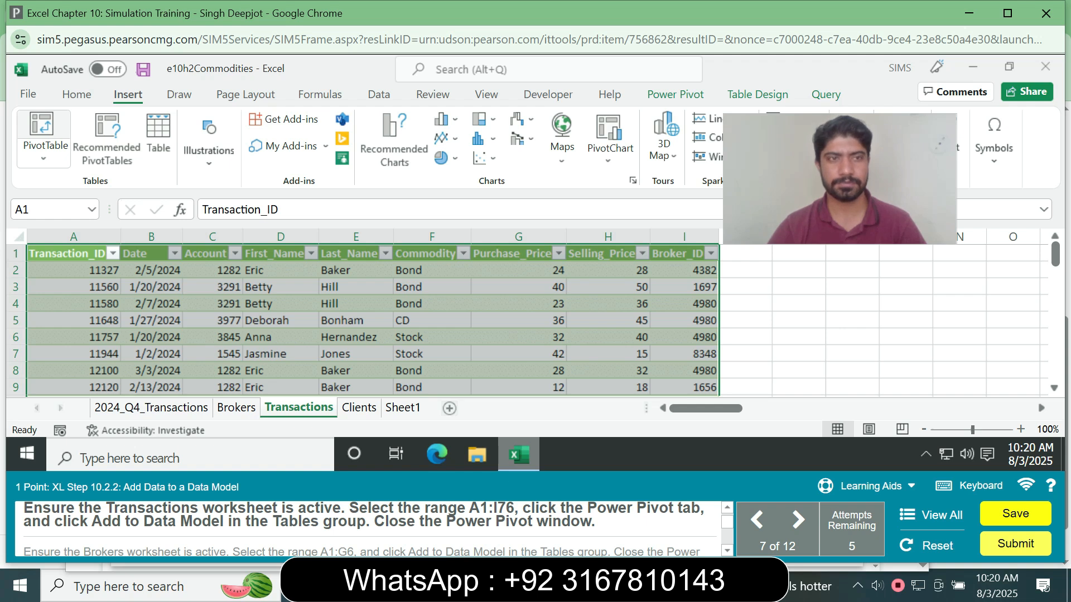
click(42, 131)
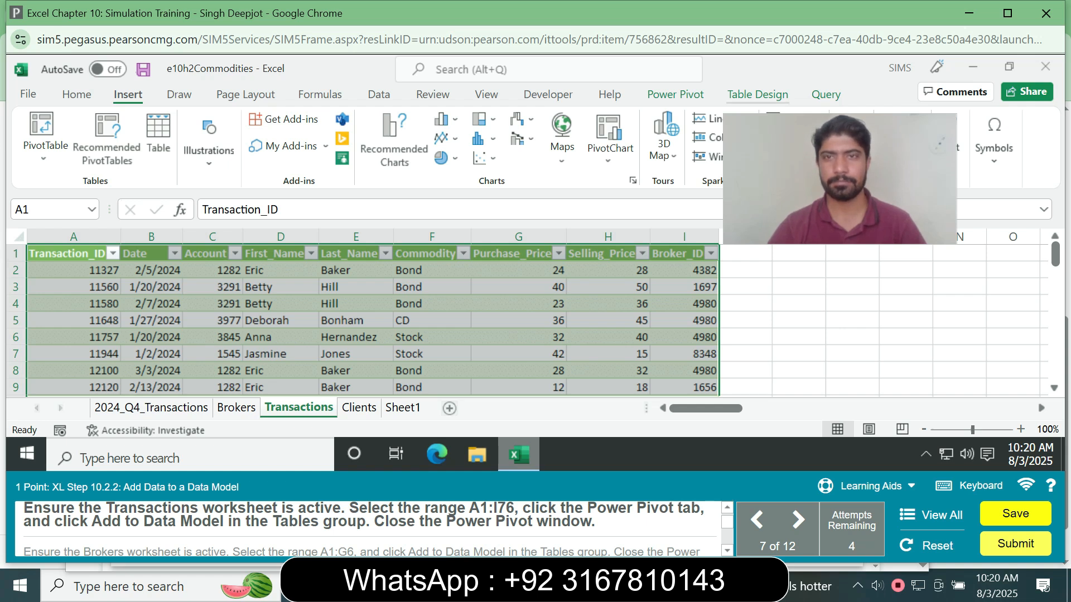
click(675, 94)
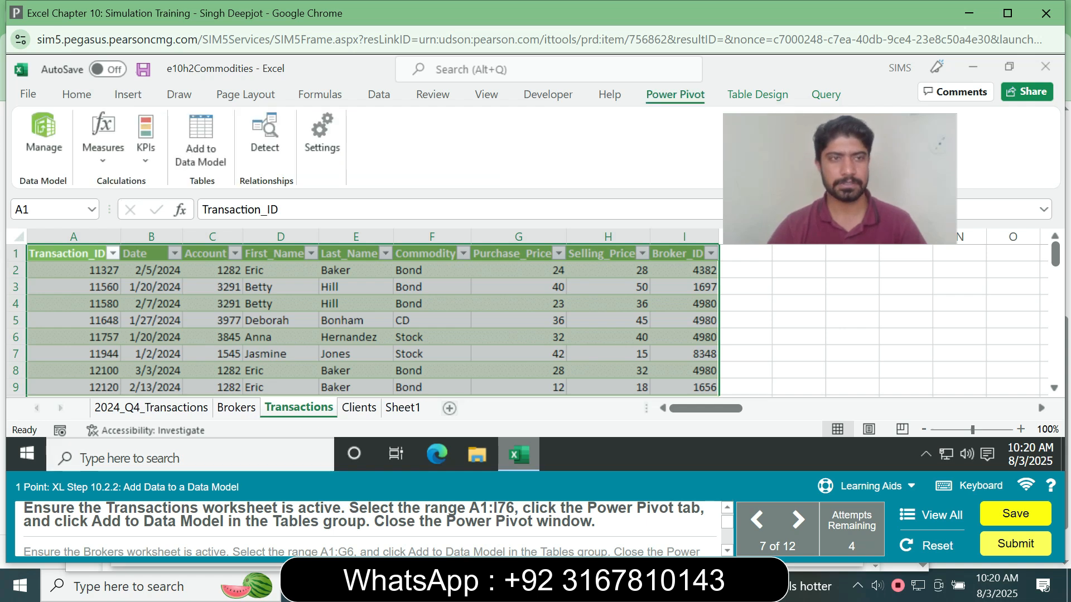
click(201, 142)
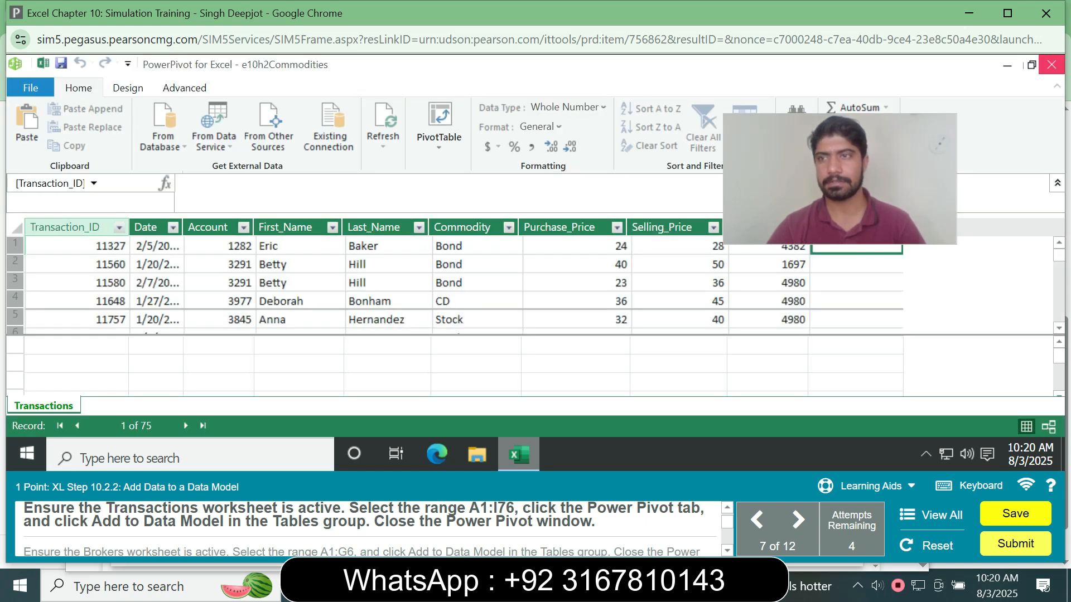
click(1048, 65)
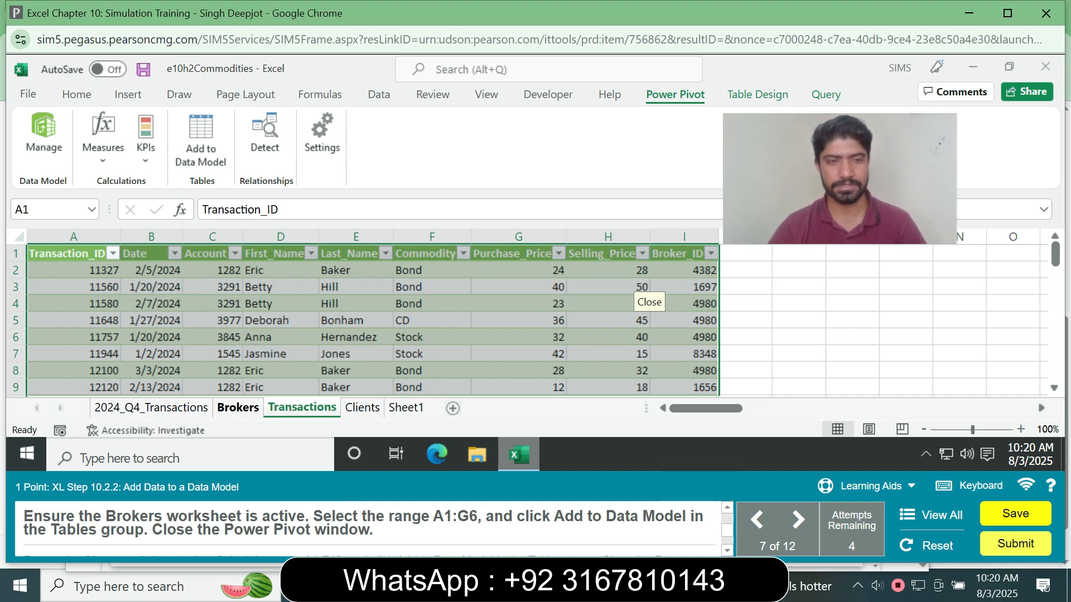
- Add the range A1:G6 of the Brokers worksheet to the data model and close the Power Pivot window
click(238, 408)
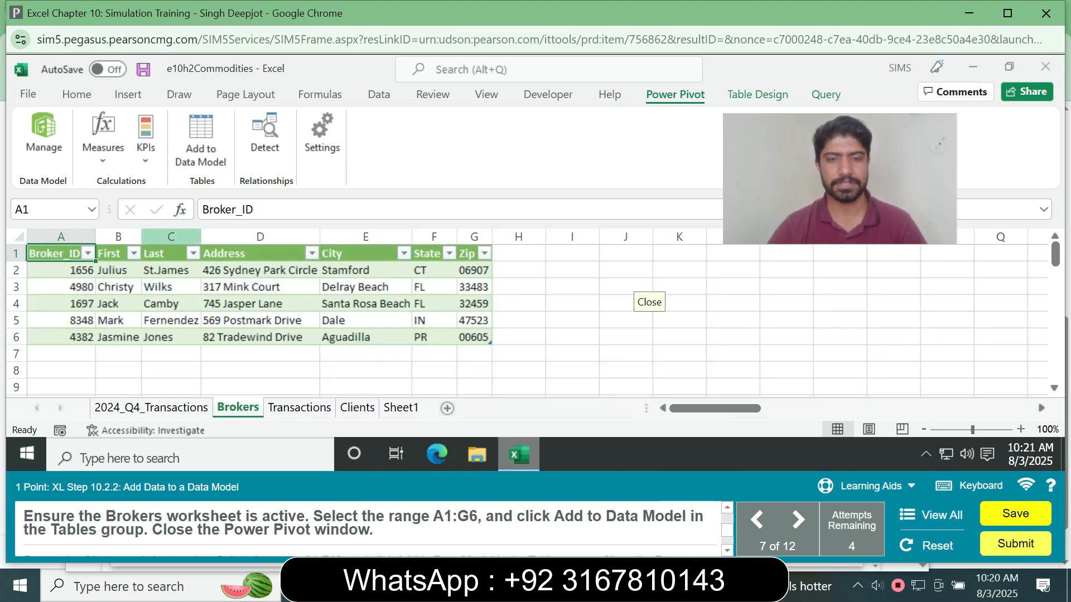
click(47, 209)
text(A1:G6)
key(Return)
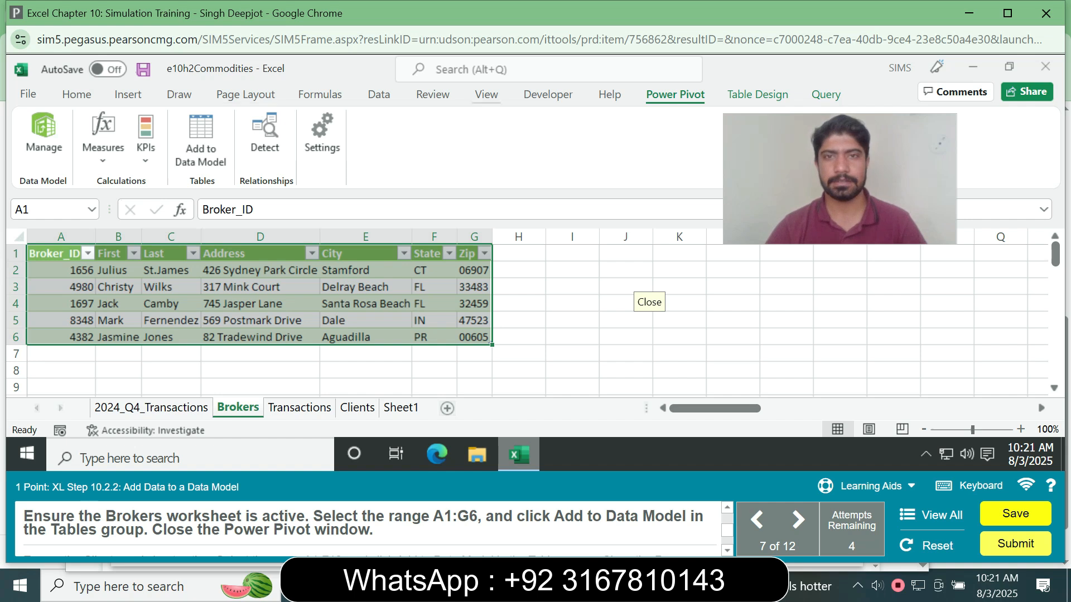
click(200, 142)
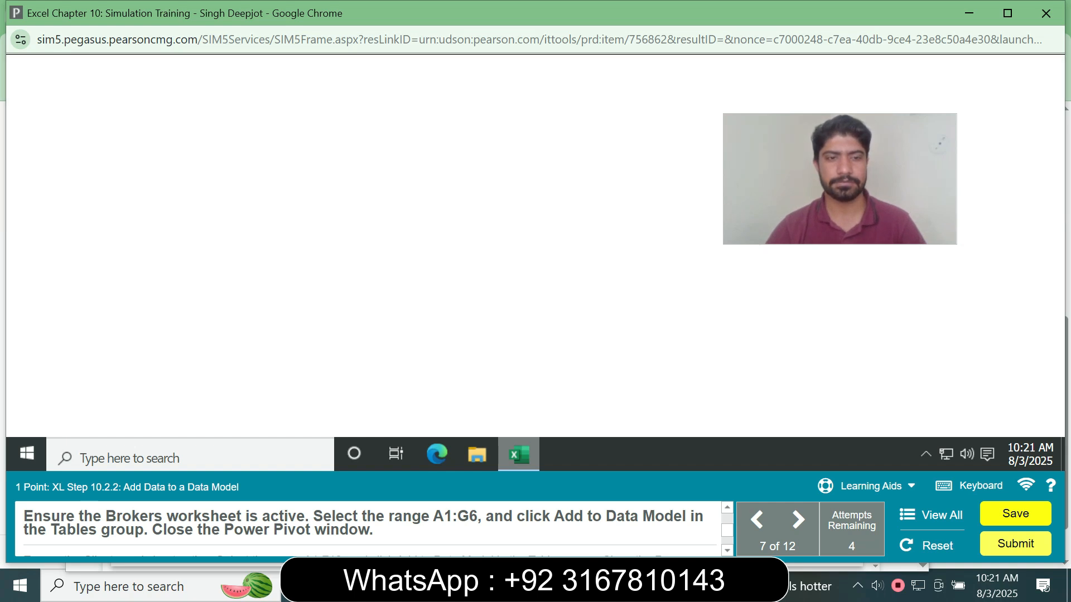
click(1050, 65)
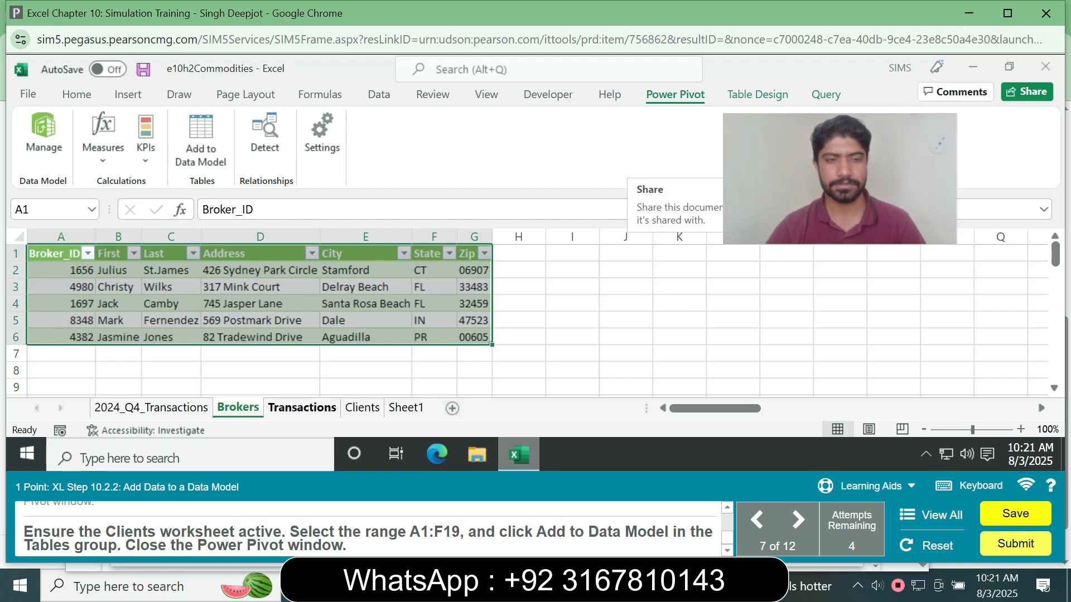
- Add the range A1:F19 of the Clients worksheet to the data model and close the Power Pivot window
click(362, 408)
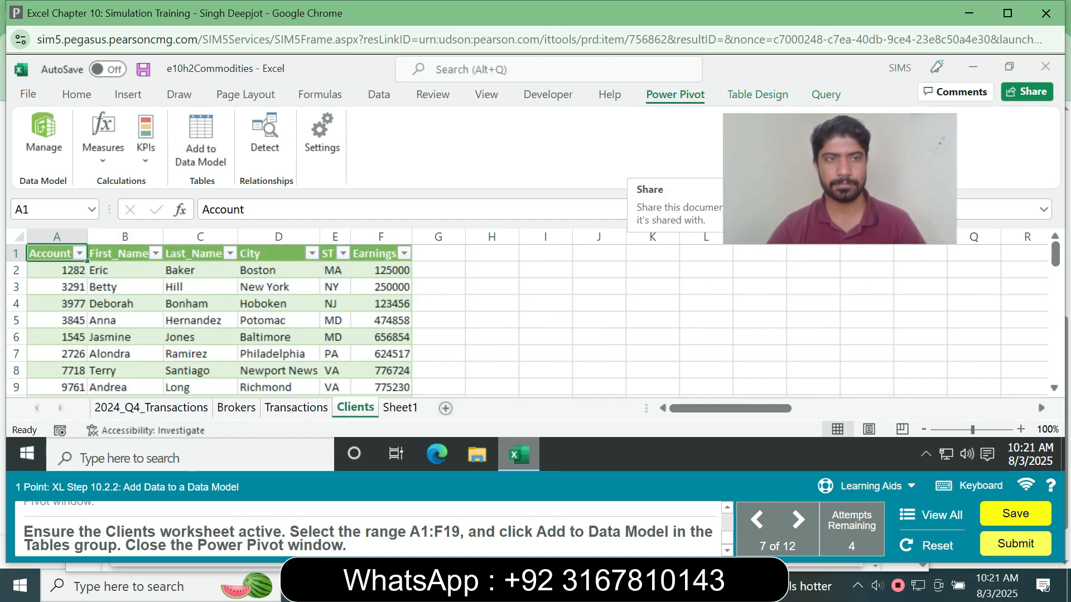
text(A1:)
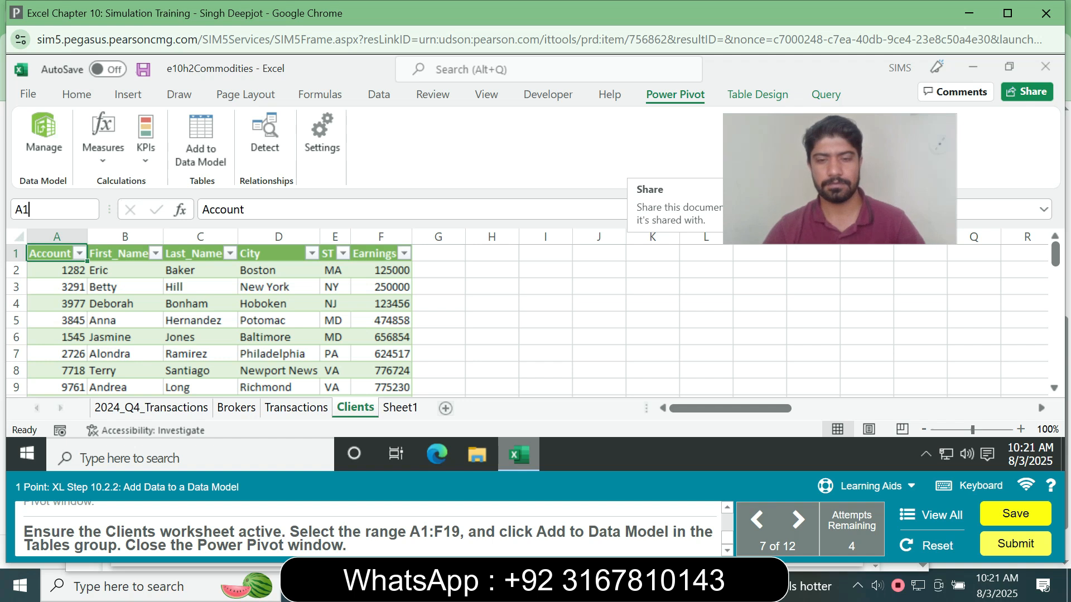
text(F19)
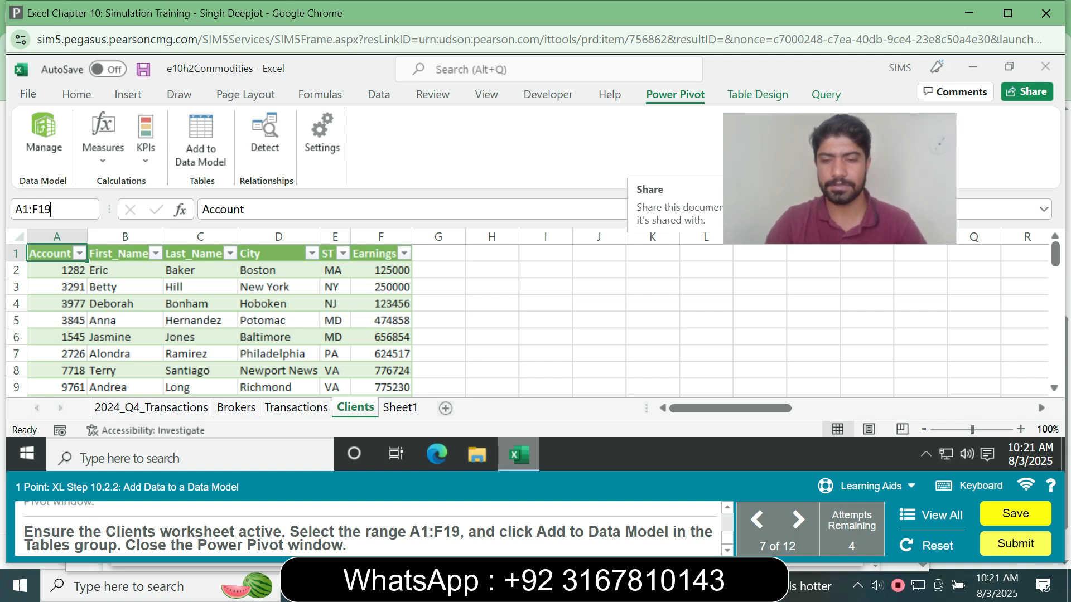
key(Return)
click(201, 140)
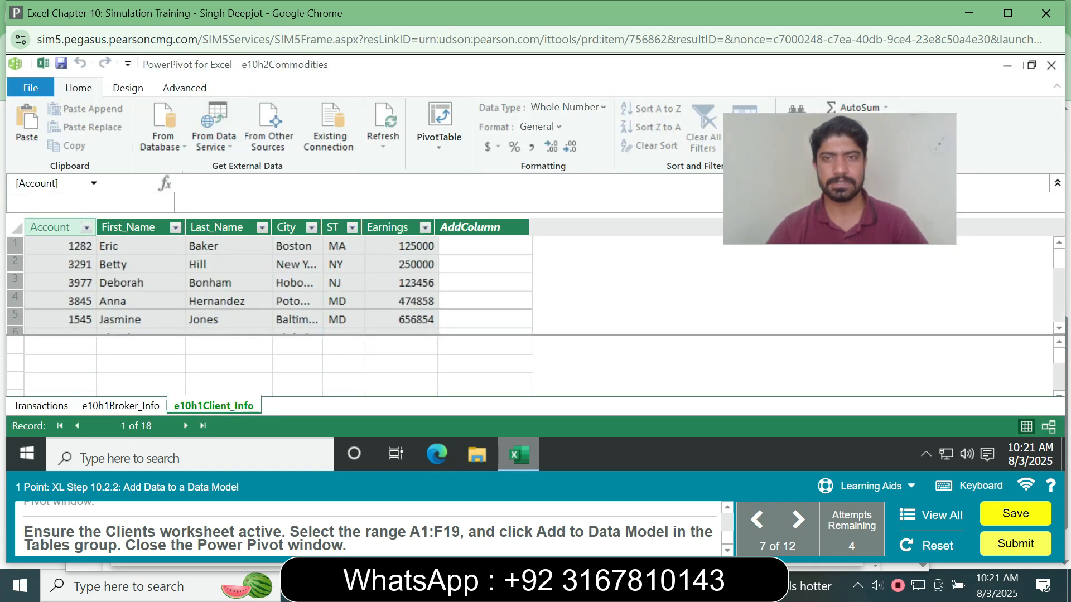
click(1051, 66)
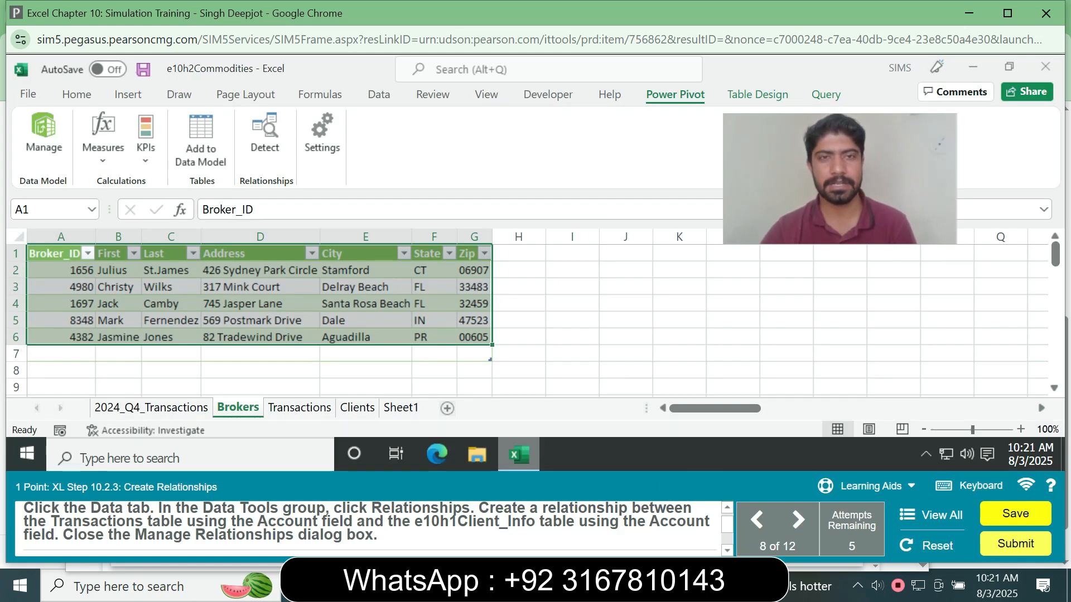
- Start a new table relationship using the Transactions data model table with Account as its foreign column
click(379, 95)
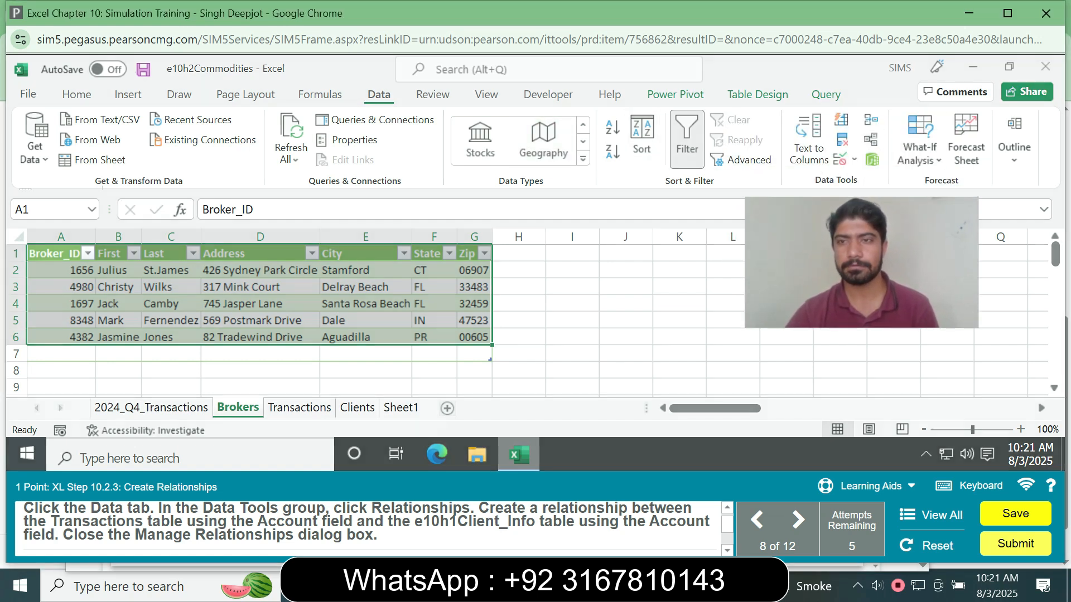
click(871, 139)
click(533, 96)
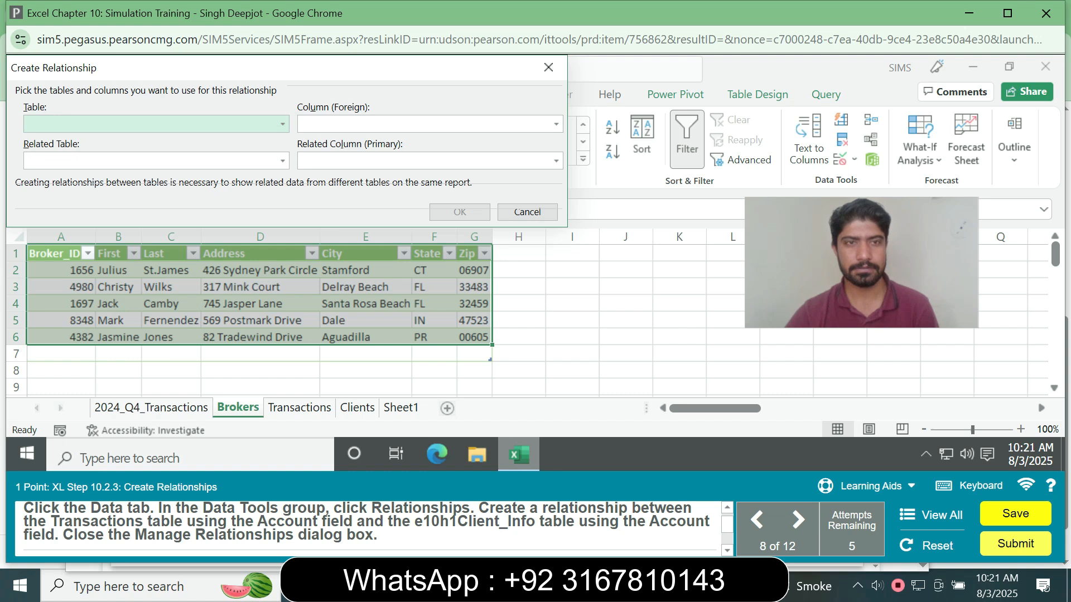
click(283, 124)
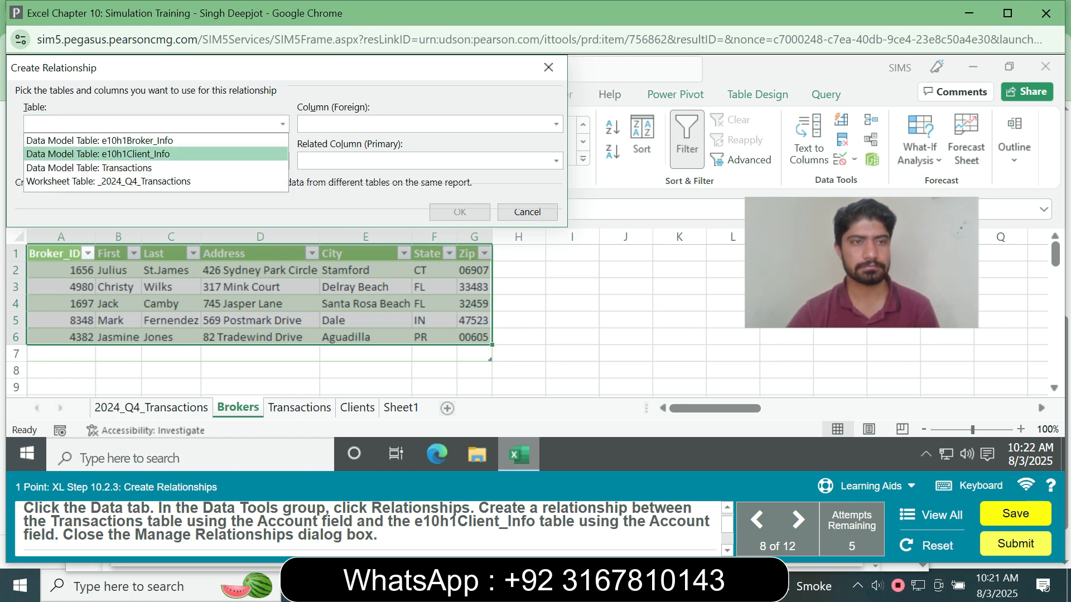
click(90, 167)
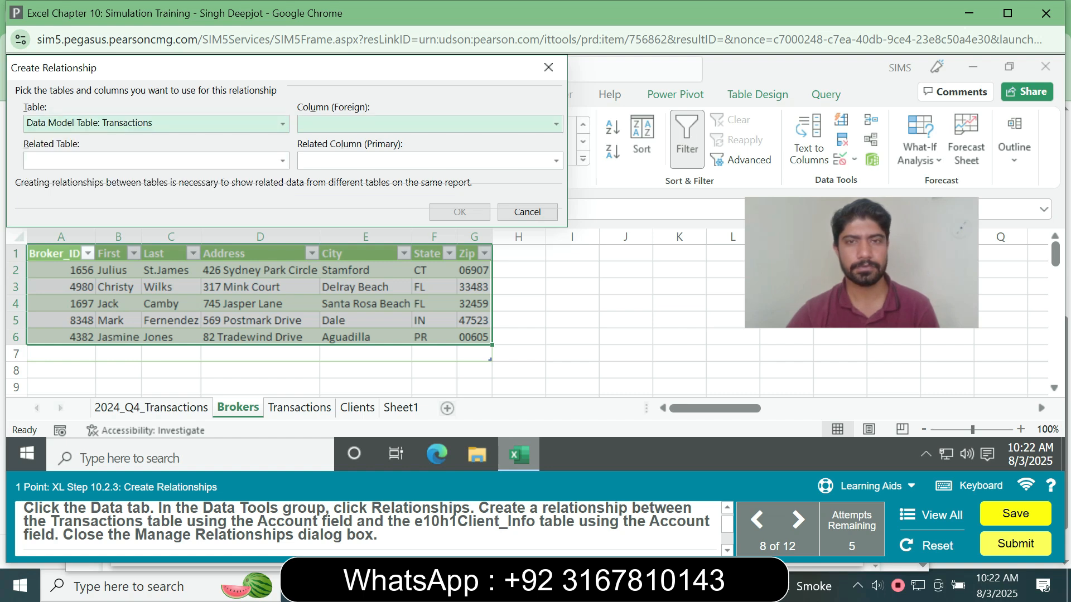
click(556, 123)
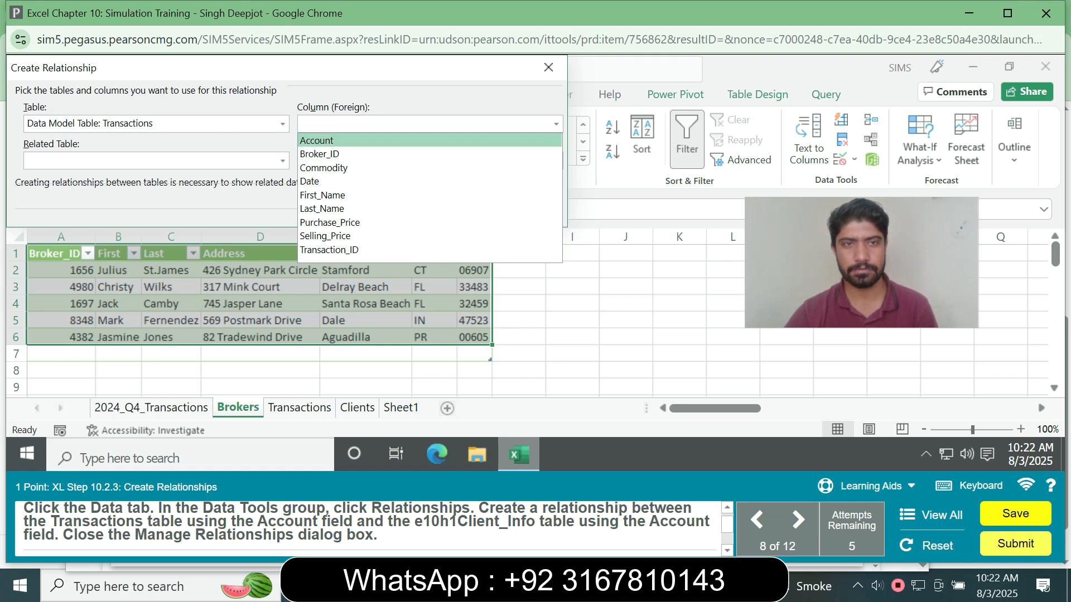
click(317, 140)
- Relate it to the Account primary column of the e10h1Client_Info data model table, create the relationship and close Manage Relationships
click(156, 160)
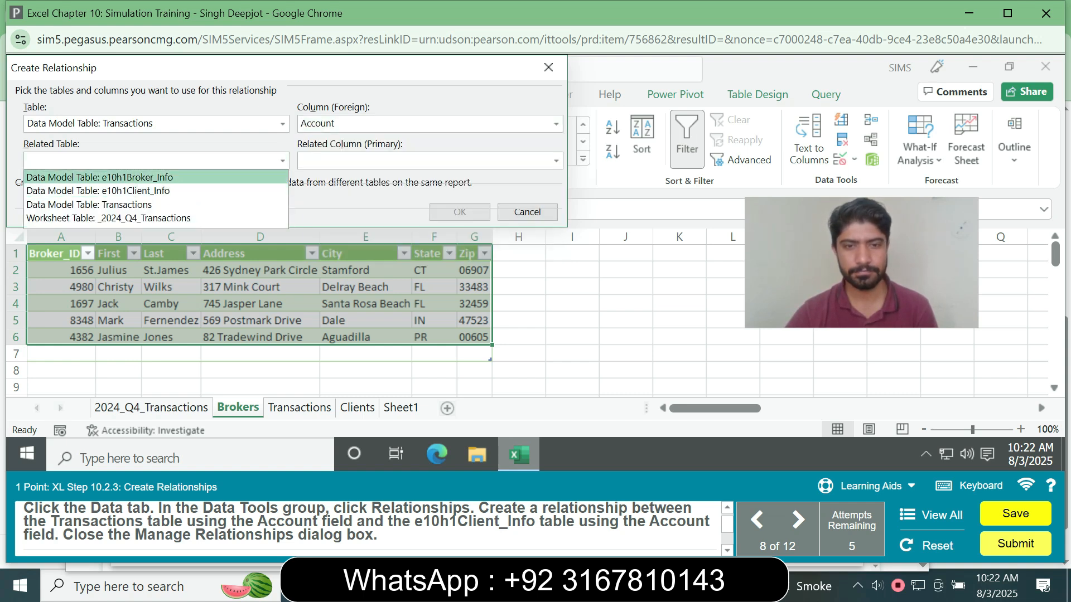
click(98, 191)
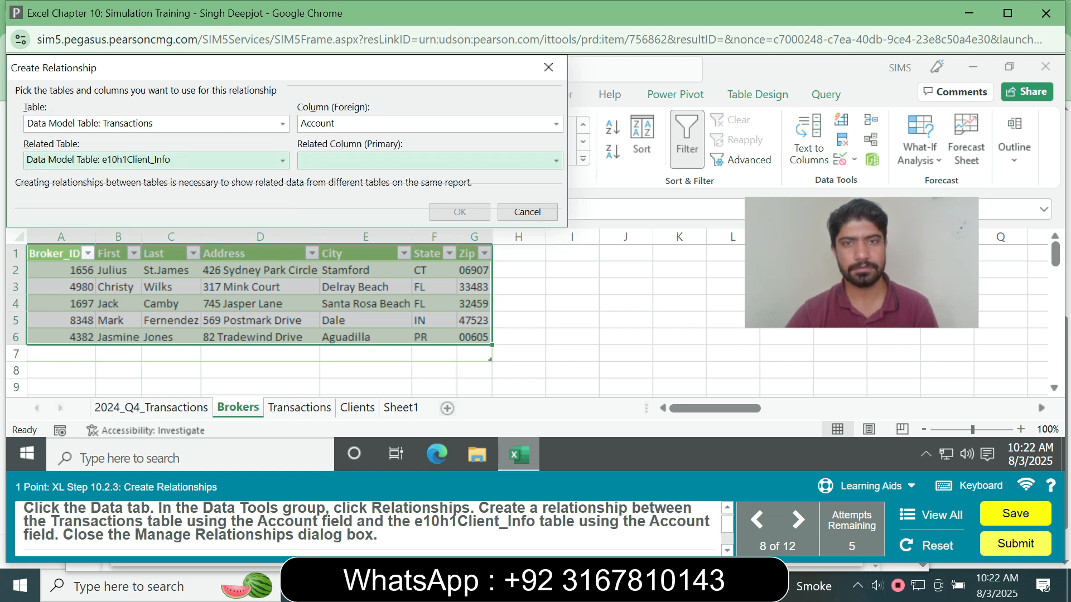
click(556, 160)
click(430, 177)
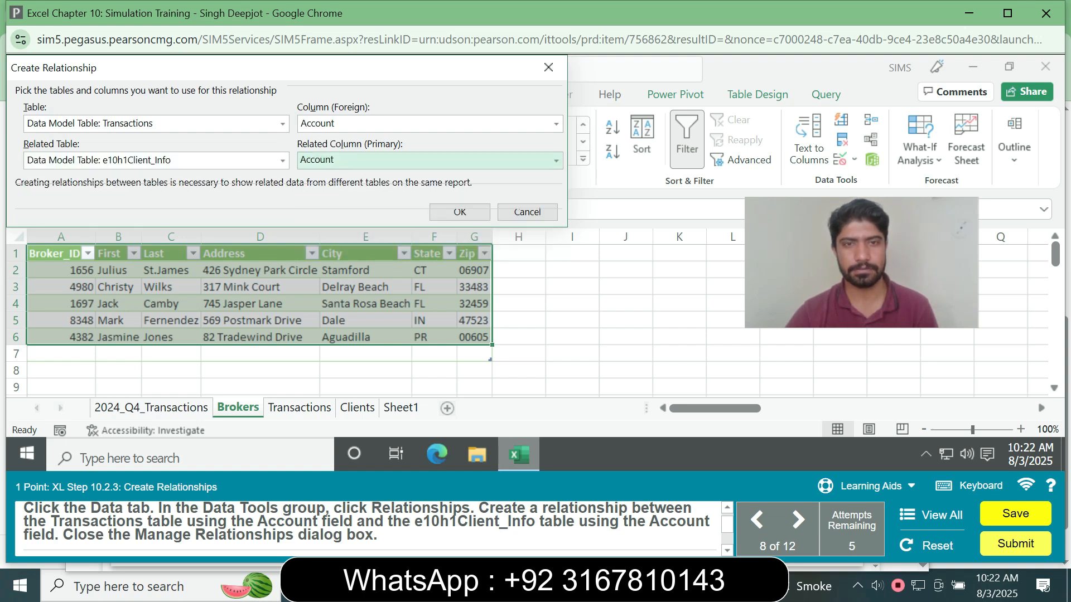
click(460, 212)
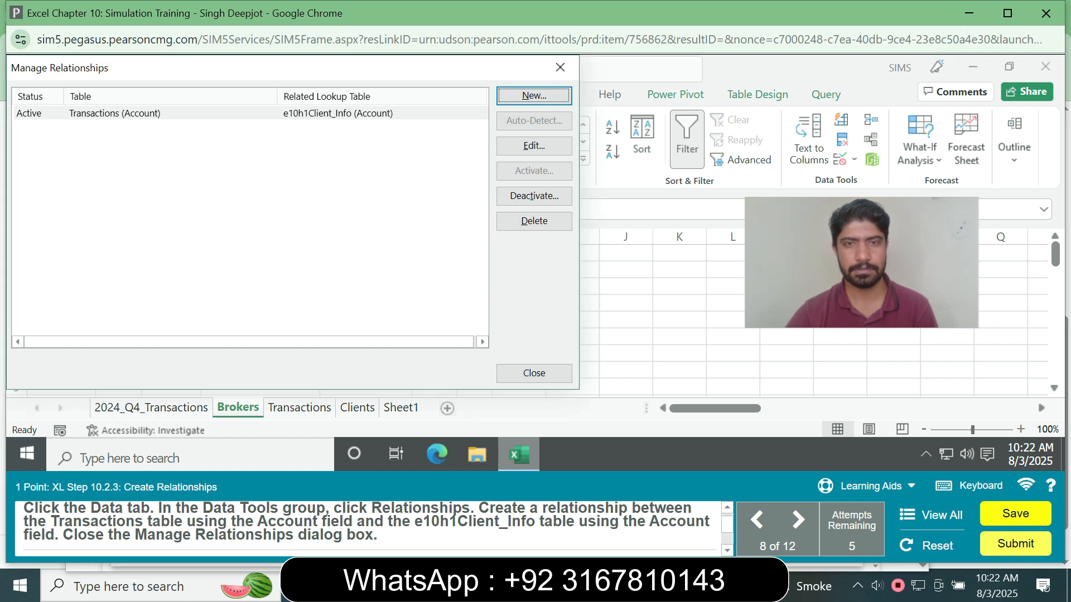
click(533, 373)
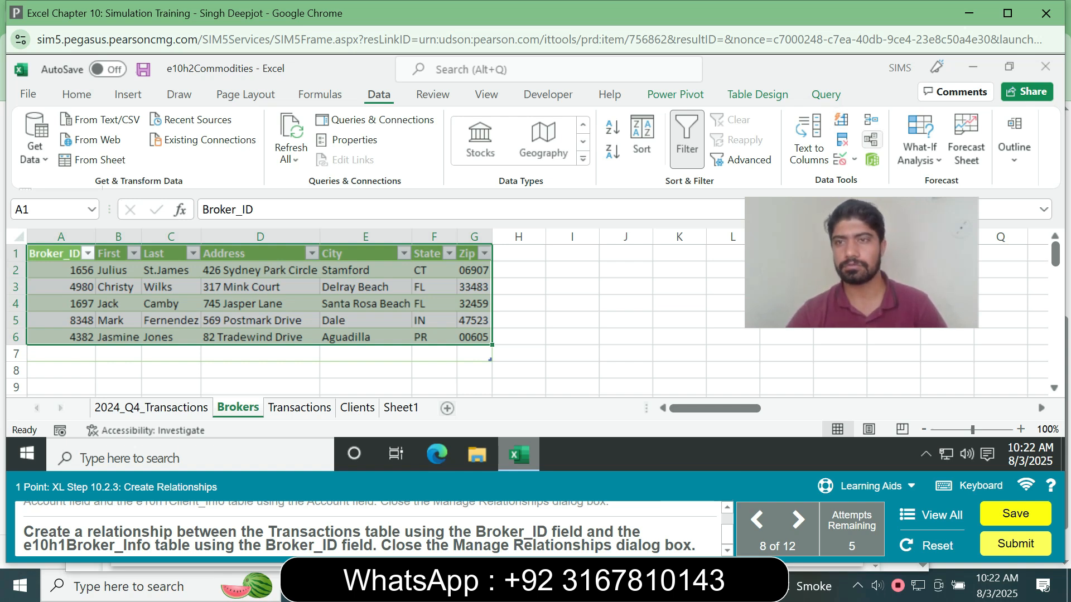
- Try to set up a relationship from e10h1Broker_Info to itself with Broker_ID as both foreign and primary column
click(841, 119)
click(534, 95)
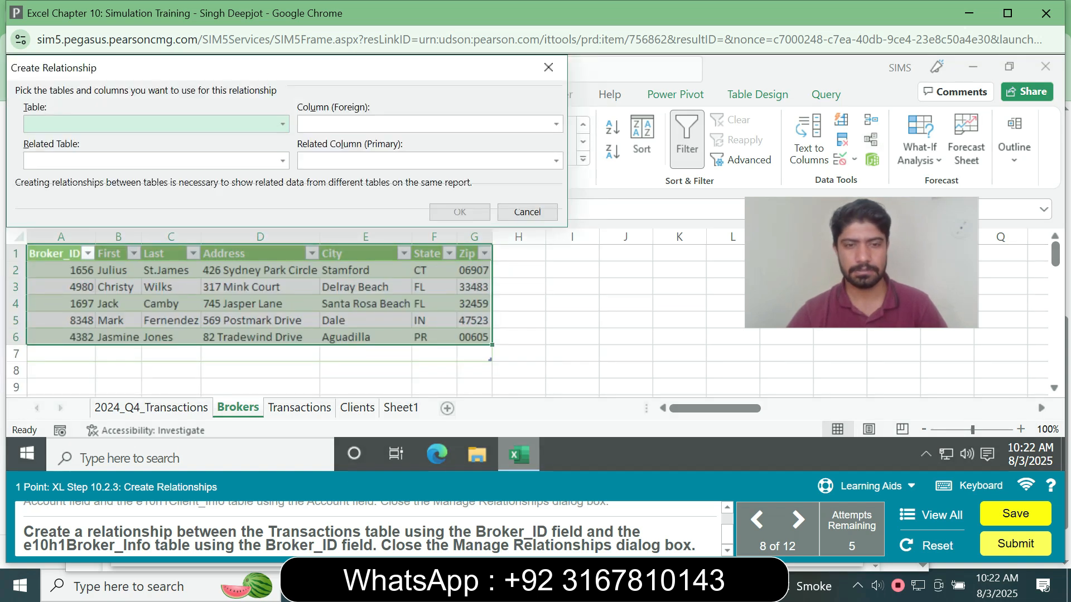
click(282, 124)
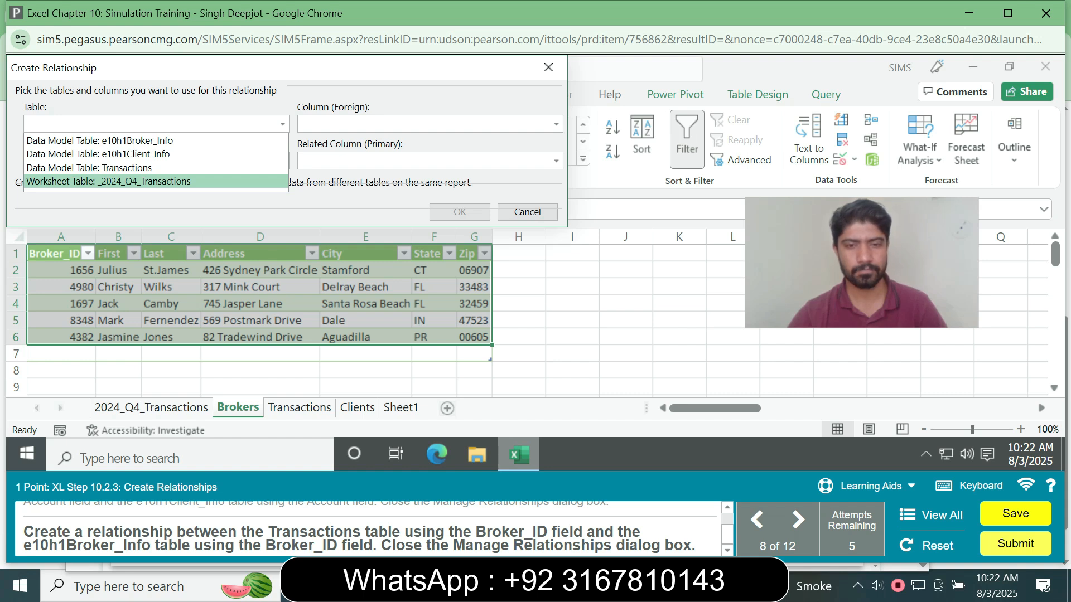
click(156, 140)
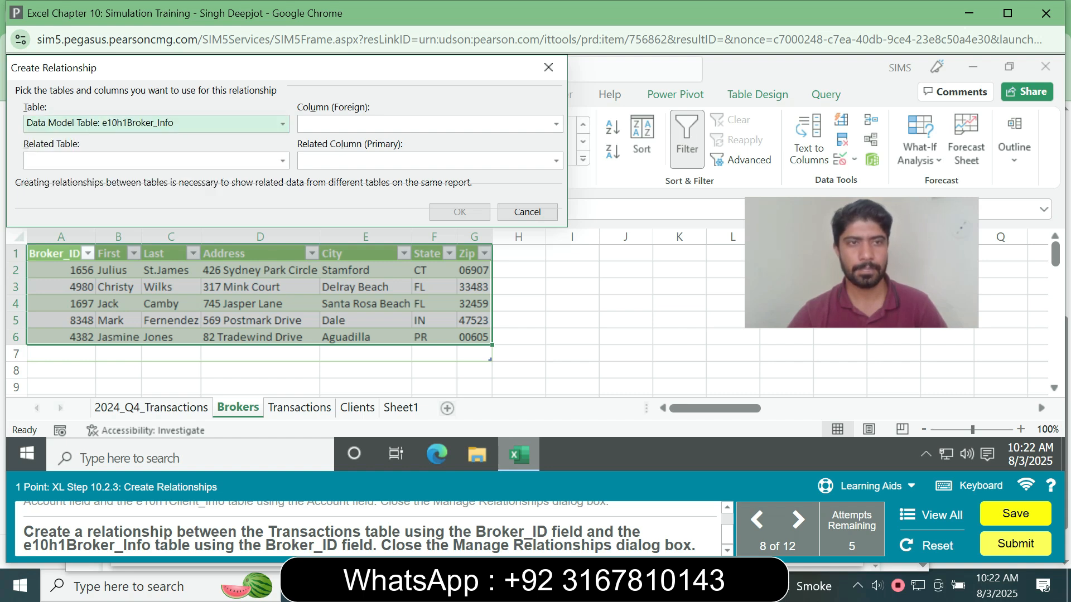
click(429, 124)
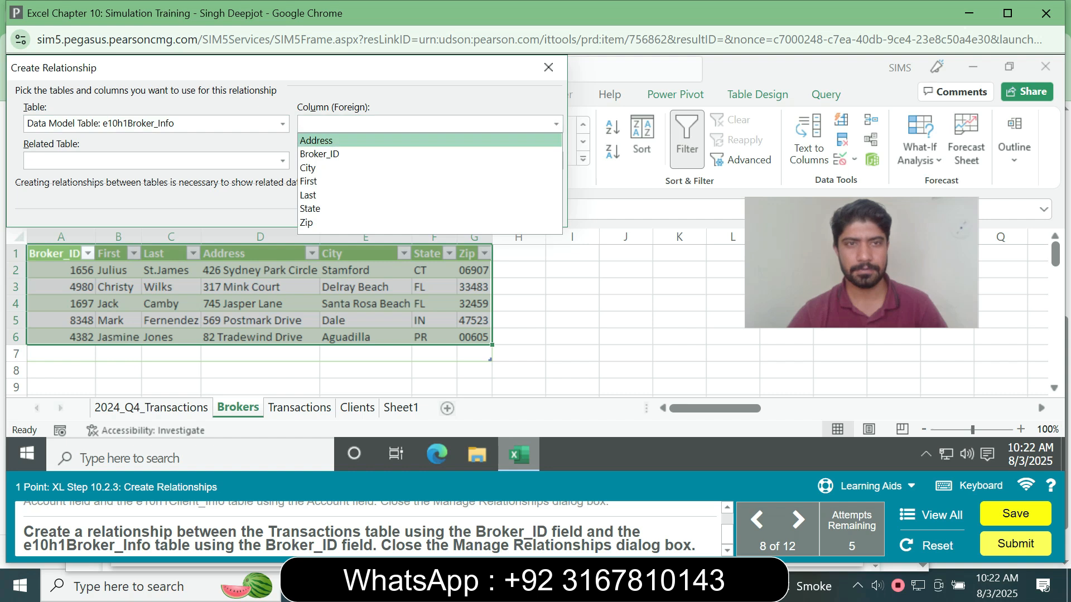
click(430, 155)
click(156, 161)
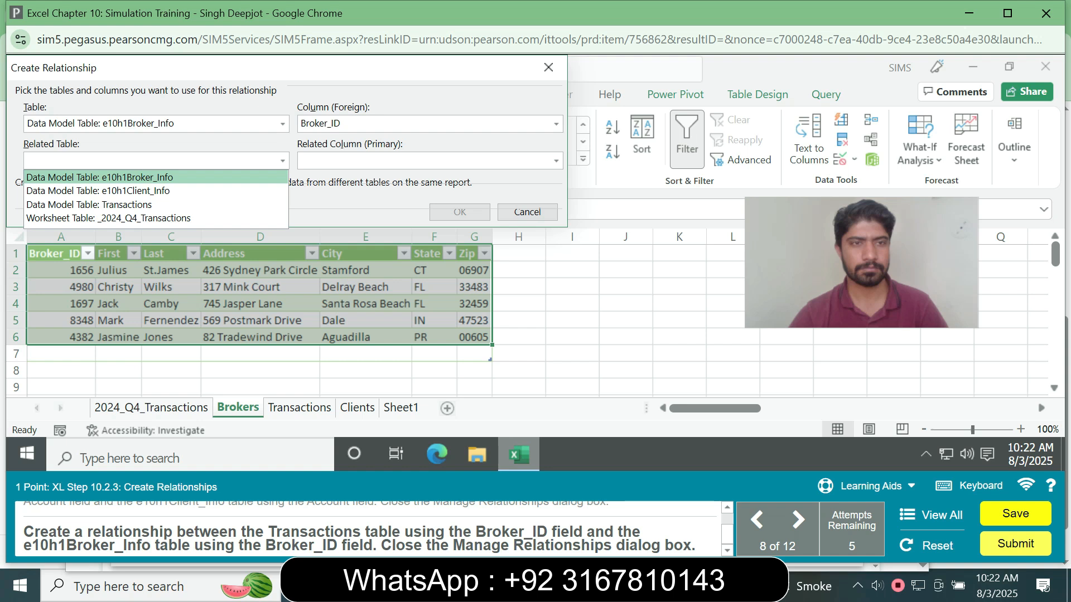
click(156, 177)
click(430, 161)
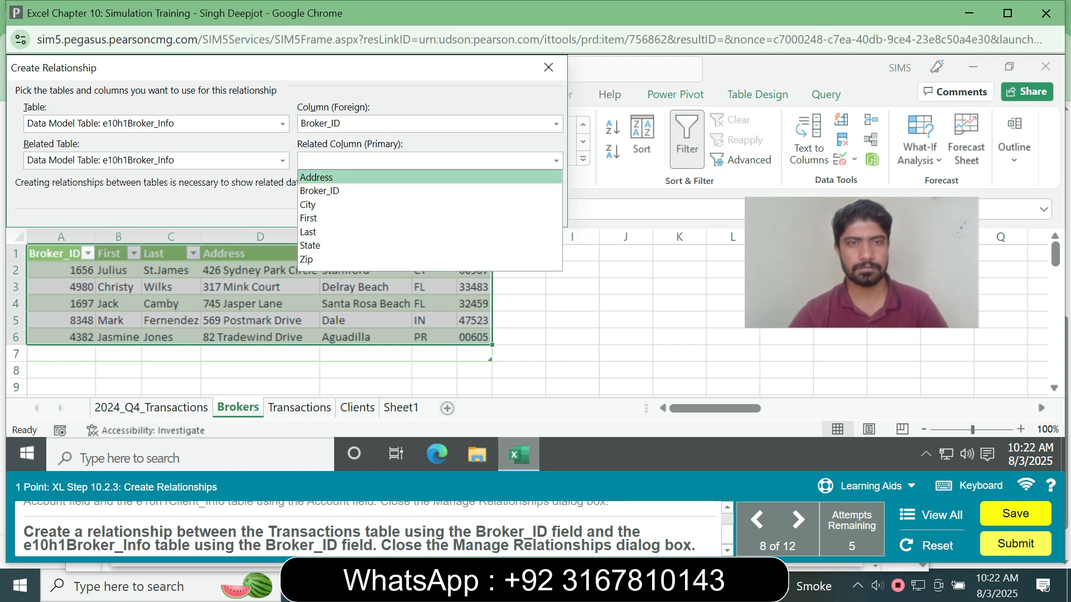
click(391, 191)
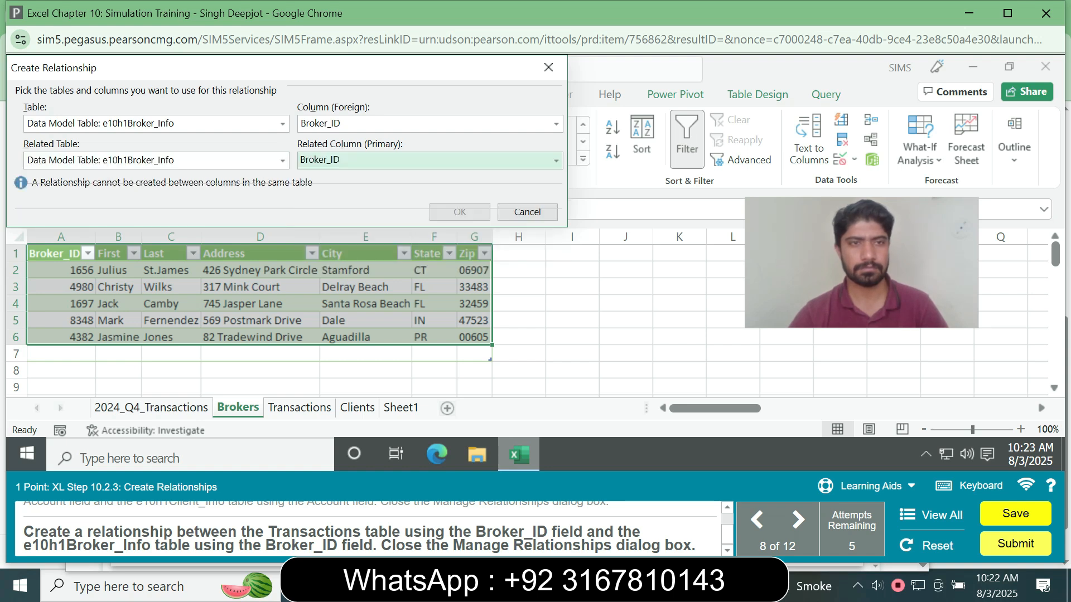
- Try to create the relationship with the worksheet table _2024_Q4_Transactions as related table and Transaction_ID as primary column
click(156, 161)
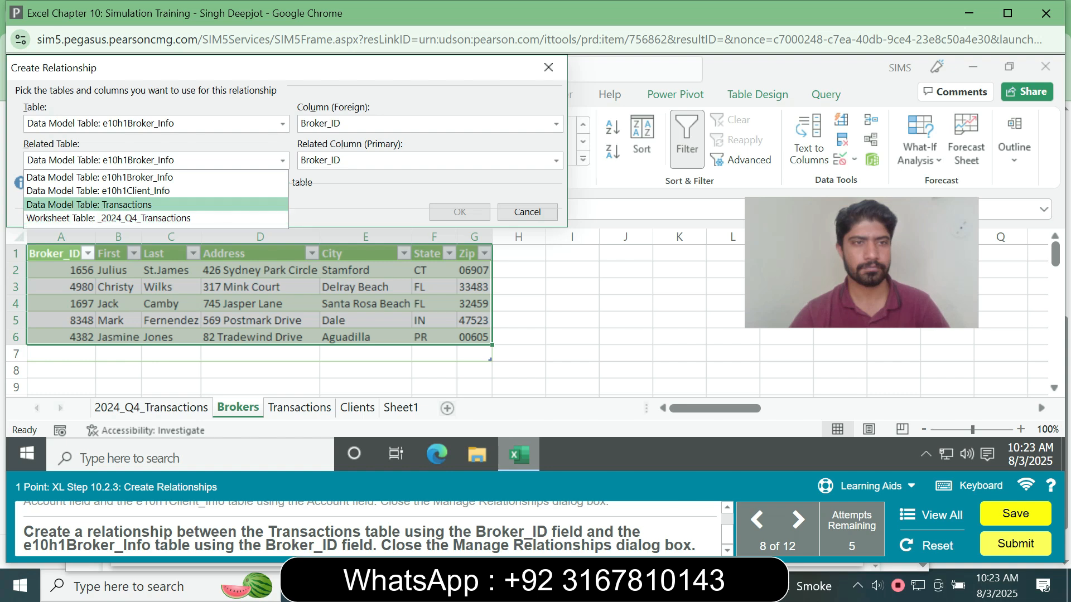
click(108, 218)
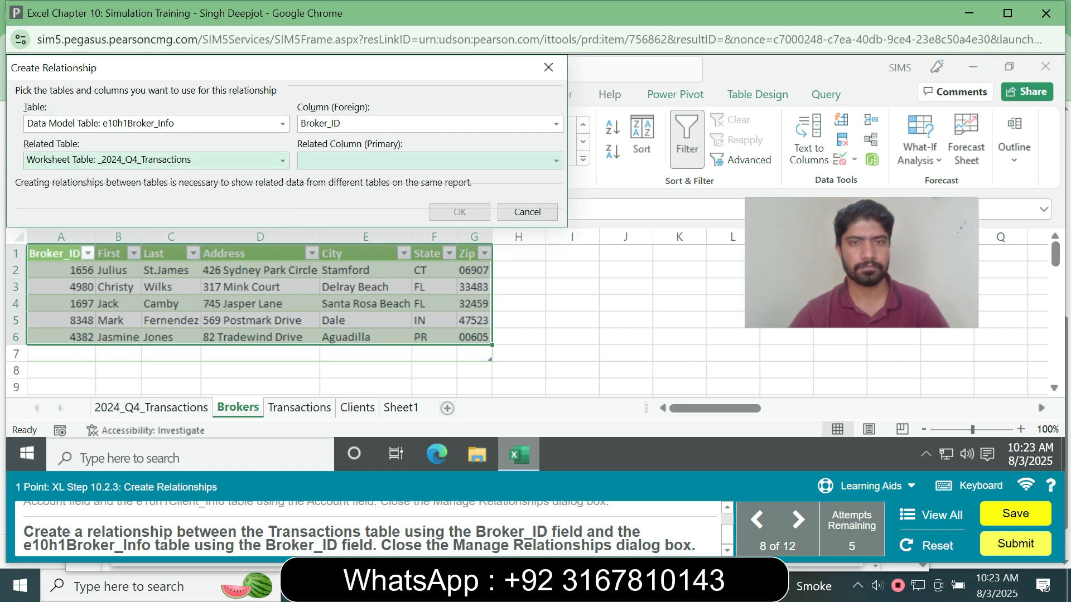
click(430, 160)
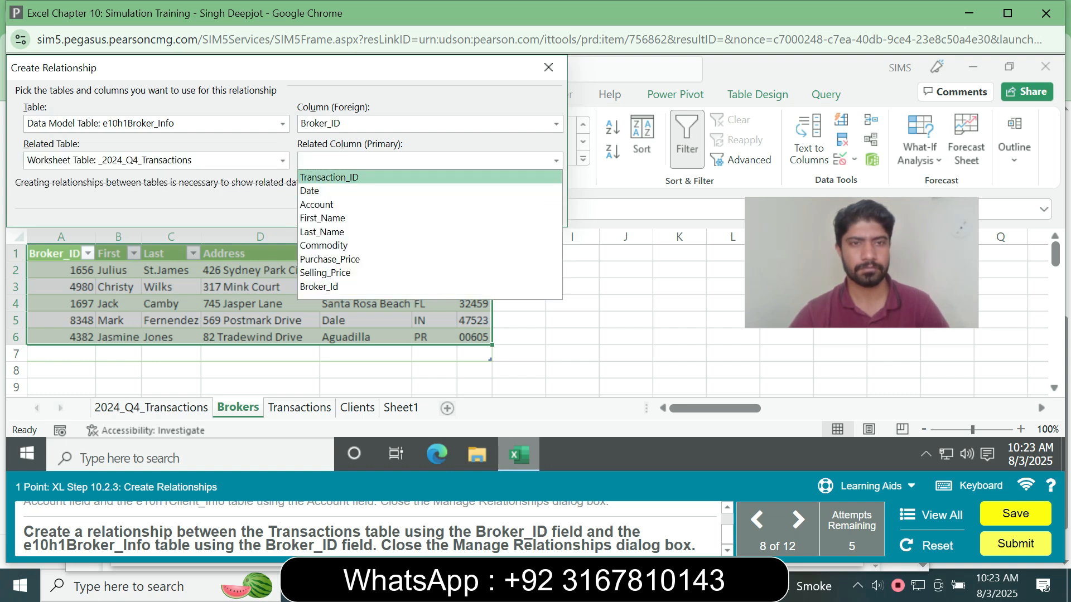
click(430, 177)
click(459, 211)
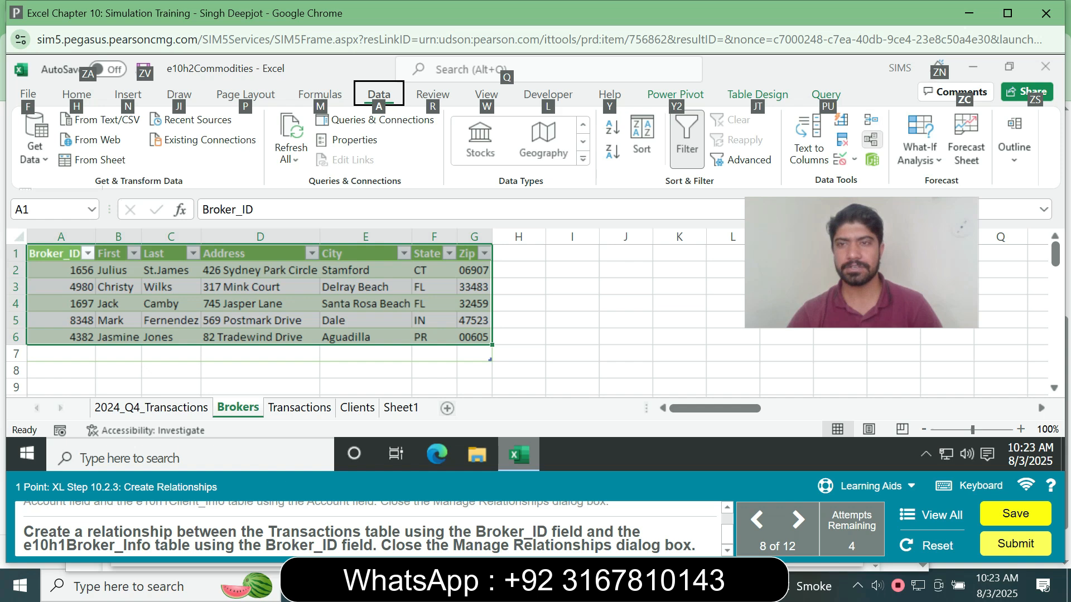
- Start a new relationship using the Transactions data model table with Broker_ID as its foreign column
click(533, 96)
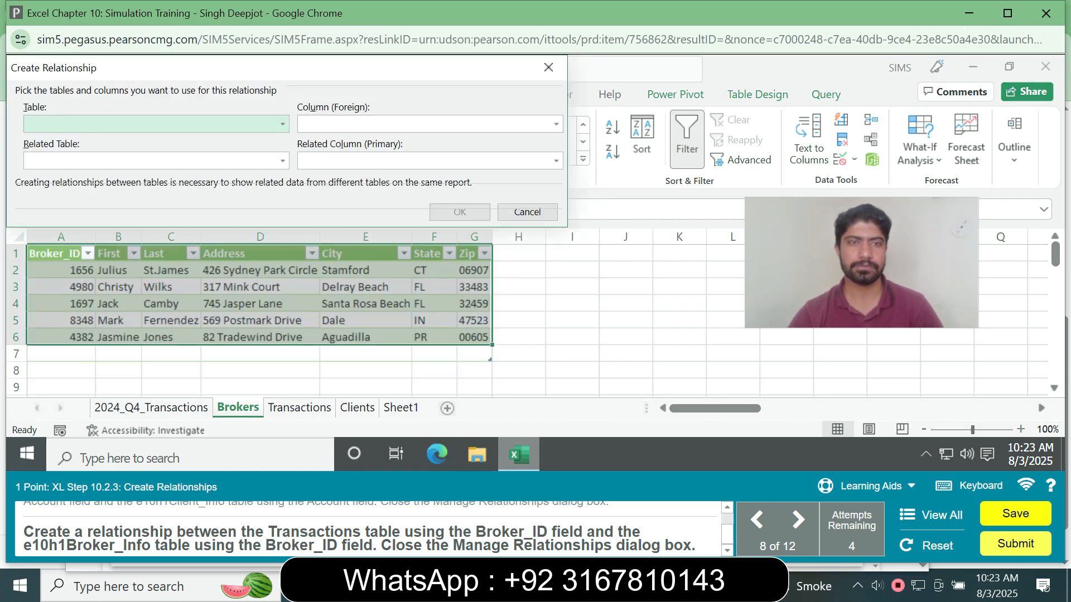
click(282, 124)
click(167, 167)
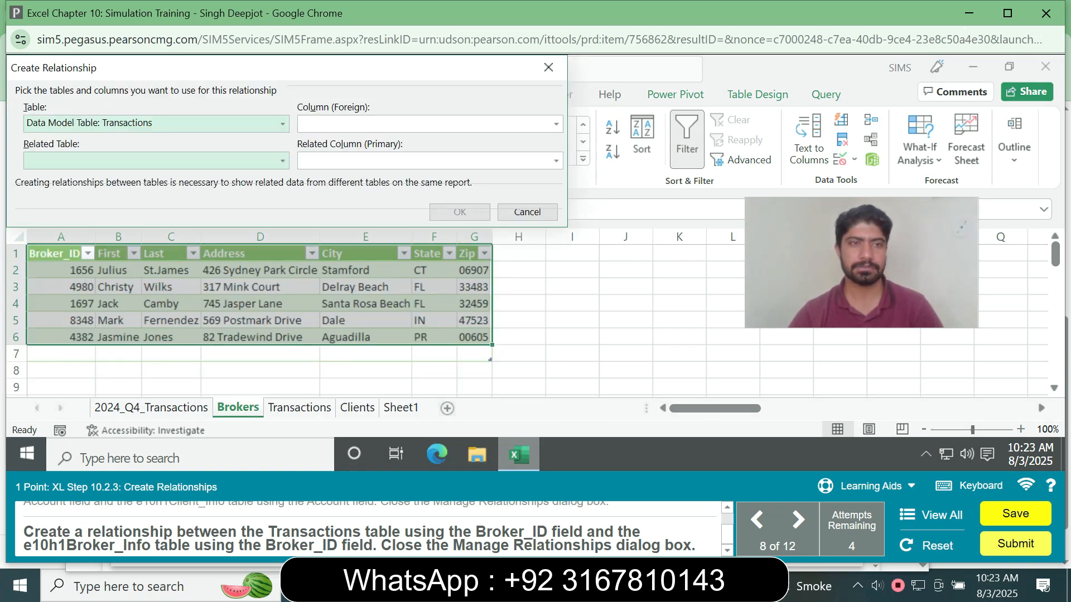
click(556, 124)
click(319, 154)
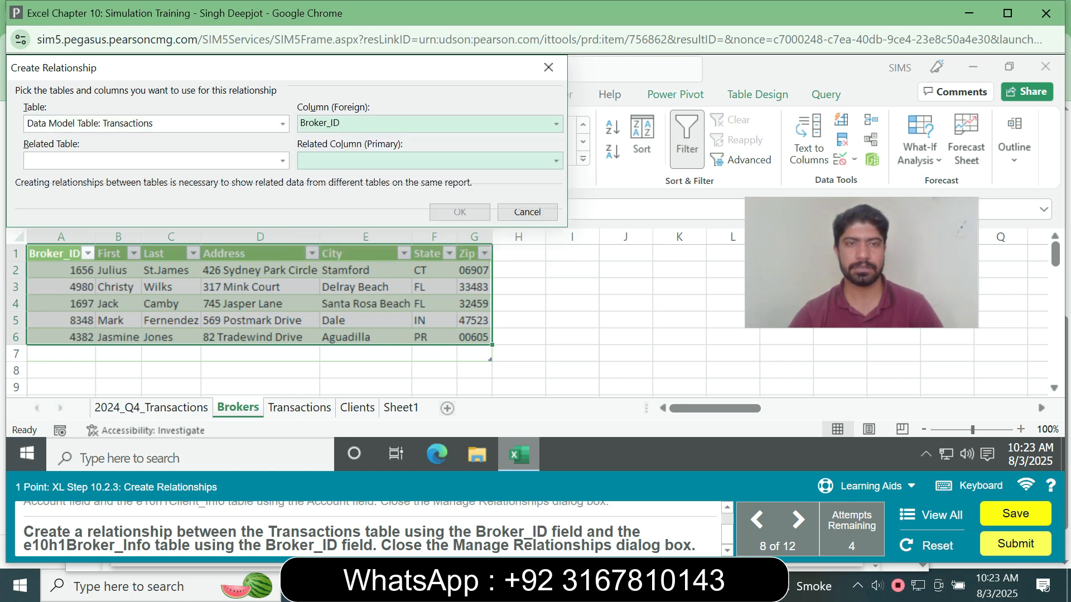
- Relate it to the Broker_ID primary column of the e10h1Broker_Info data model table, create the relationship and close Manage Relationships
click(282, 161)
click(100, 178)
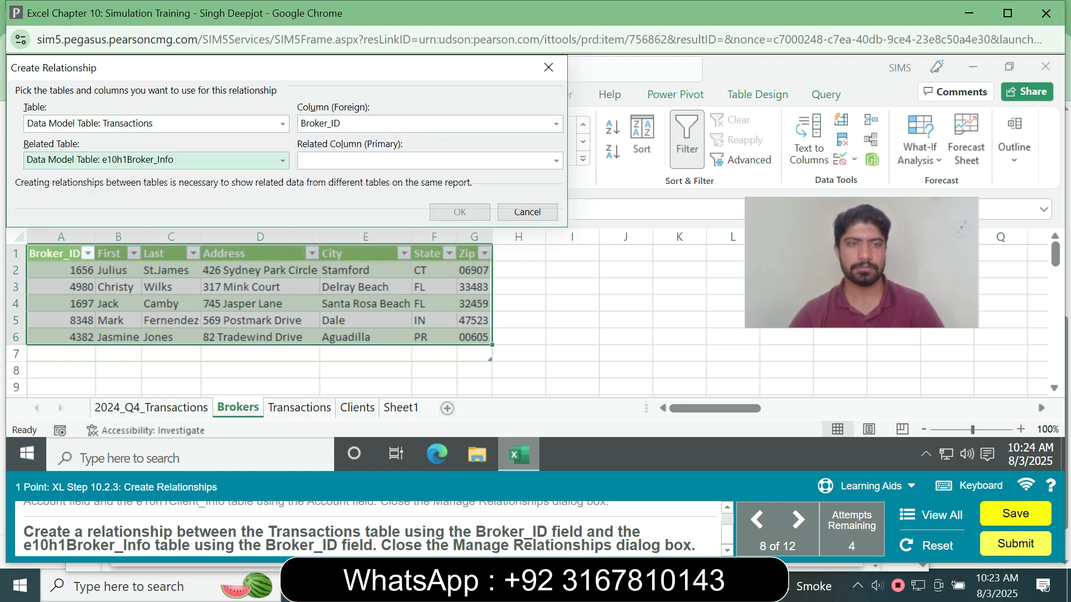
click(555, 161)
click(319, 191)
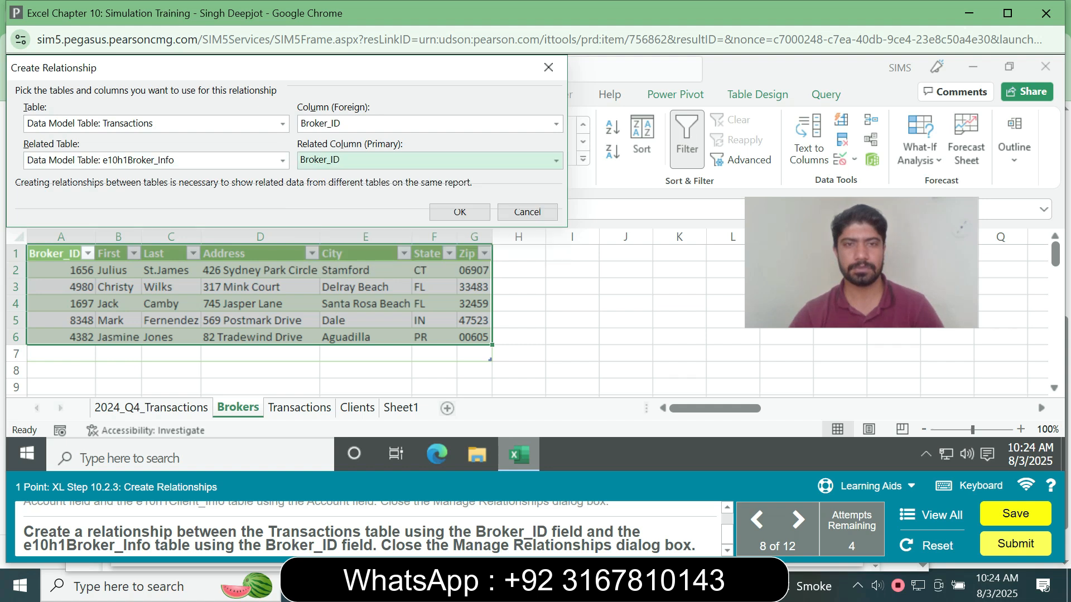
click(459, 212)
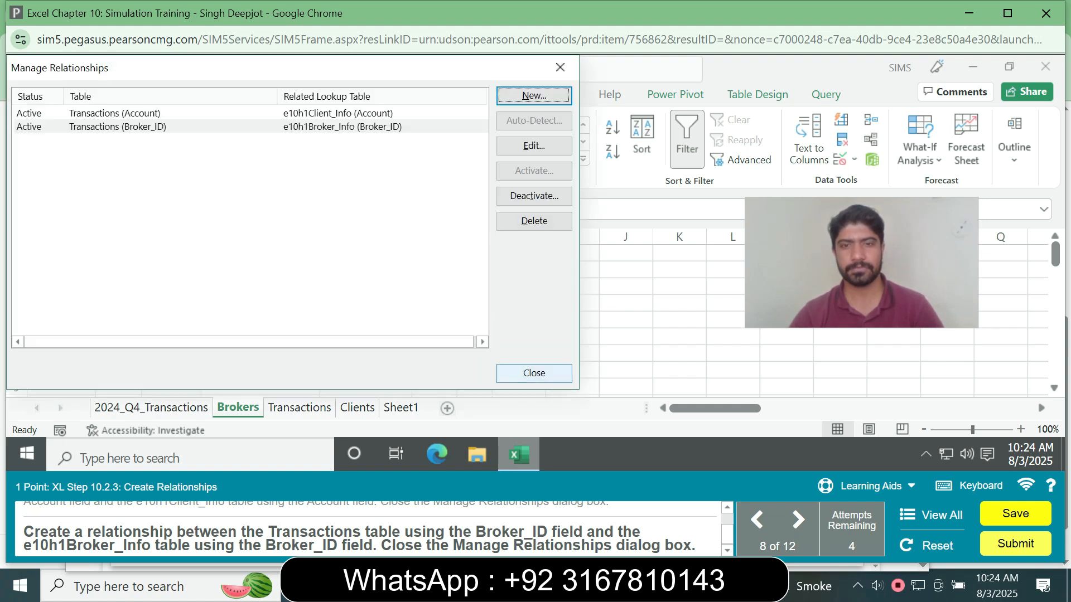
click(533, 373)
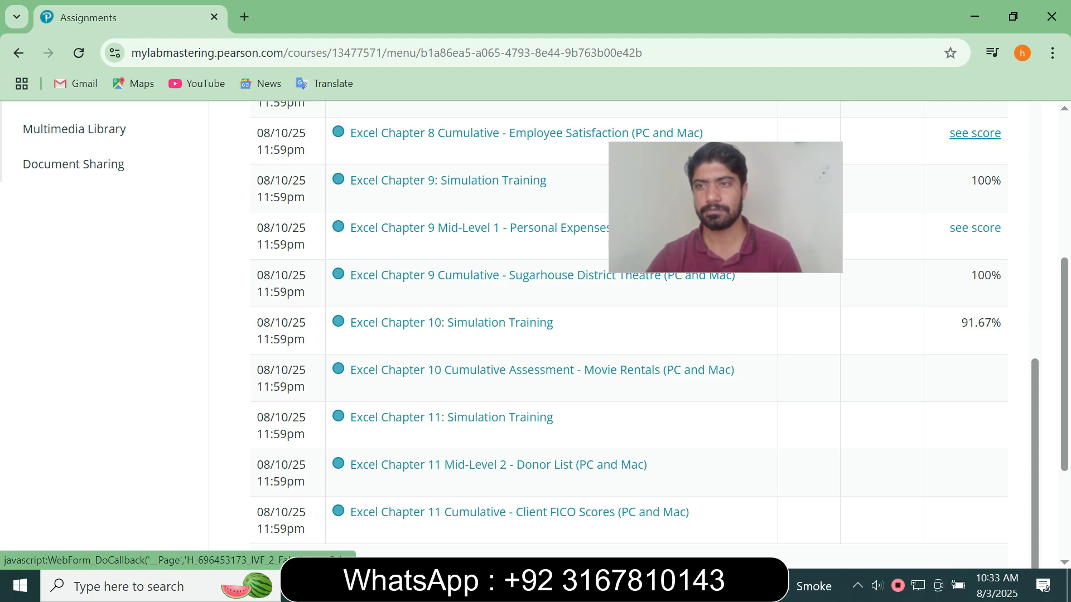
- Show the score of the Excel Chapter 8 Cumulative - Employee Satisfaction assignment in the MyLab assignments list
click(975, 133)
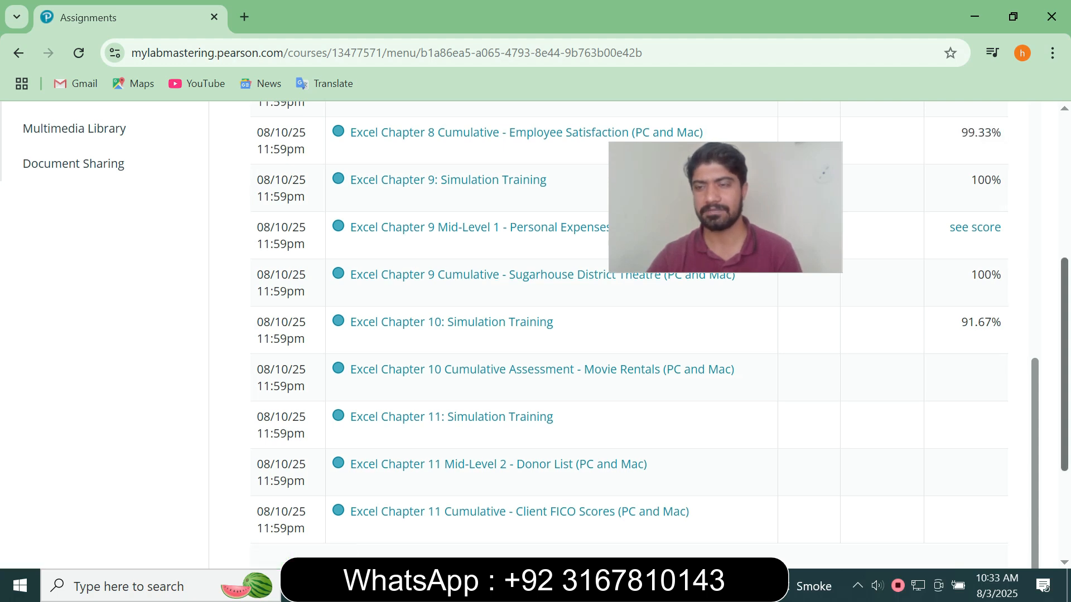